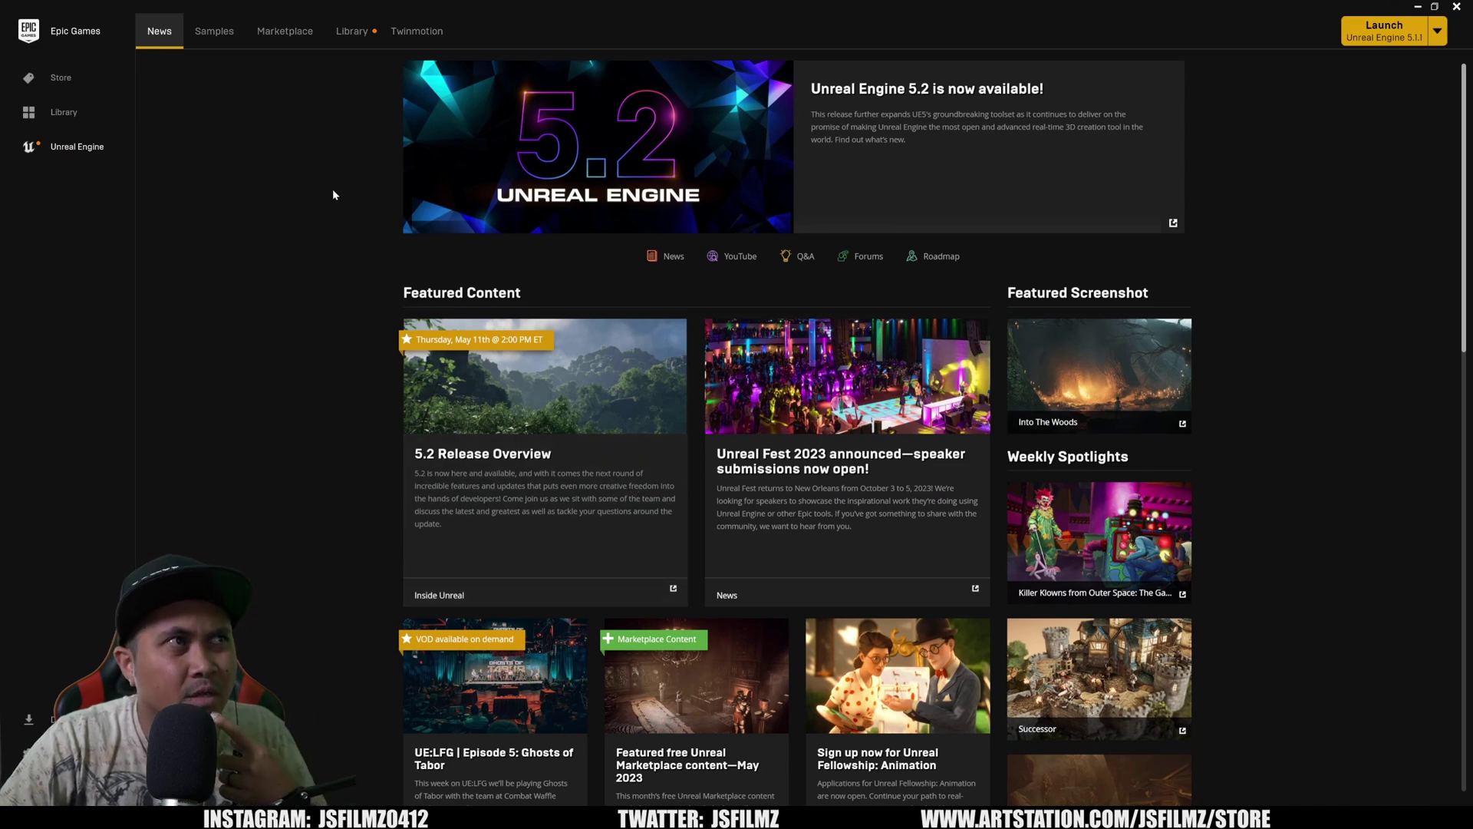
# Step: Open the MLDeformerSample project from the Launcher's Samples
pyautogui.click(226, 46)
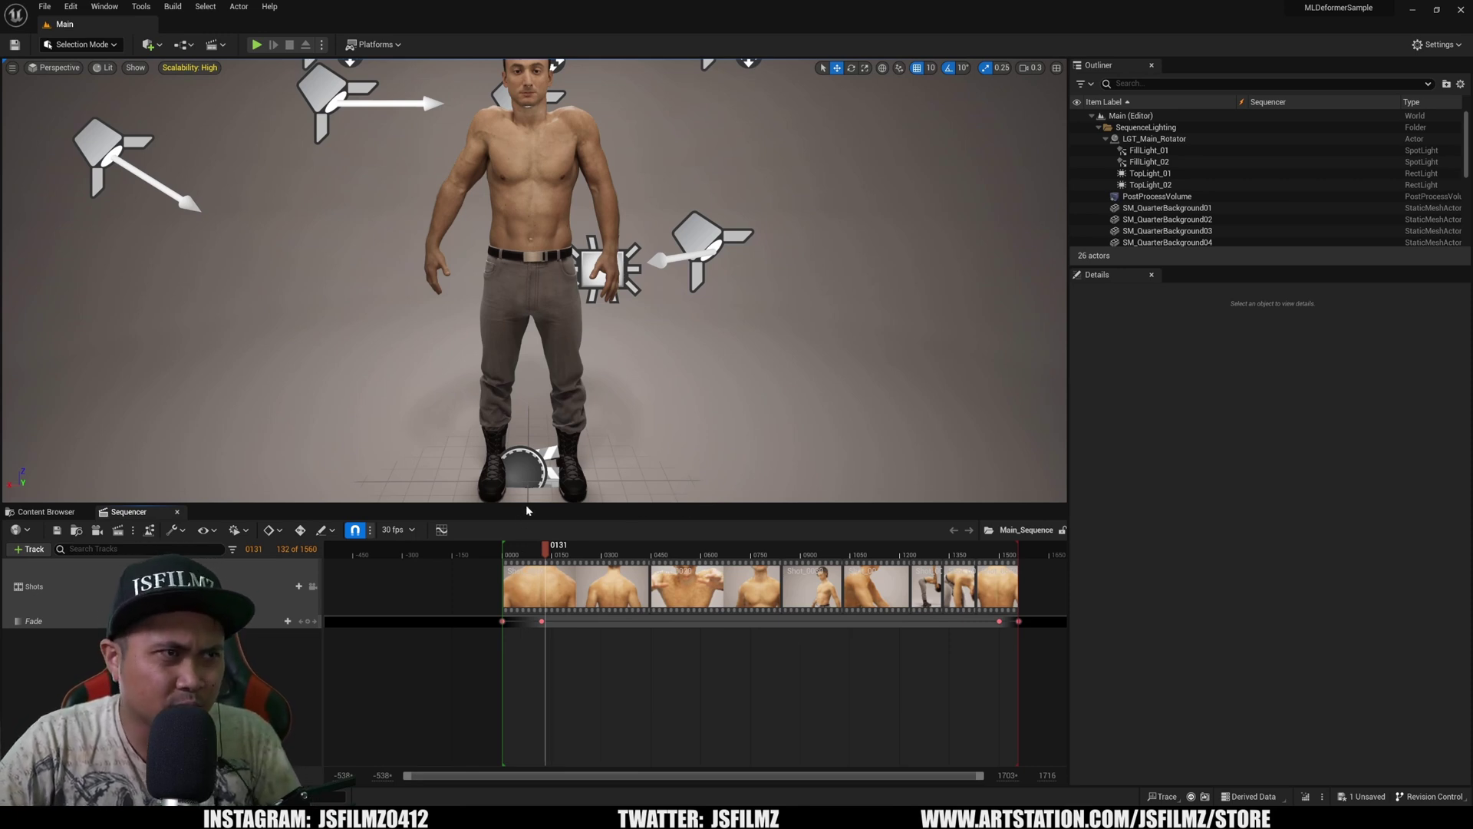
# Step: Enlarge the viewport, lock it to the Shots camera, and scrub Main_Sequence back toward its start
pyautogui.moveTo(526, 504); pyautogui.dragTo(526, 544)
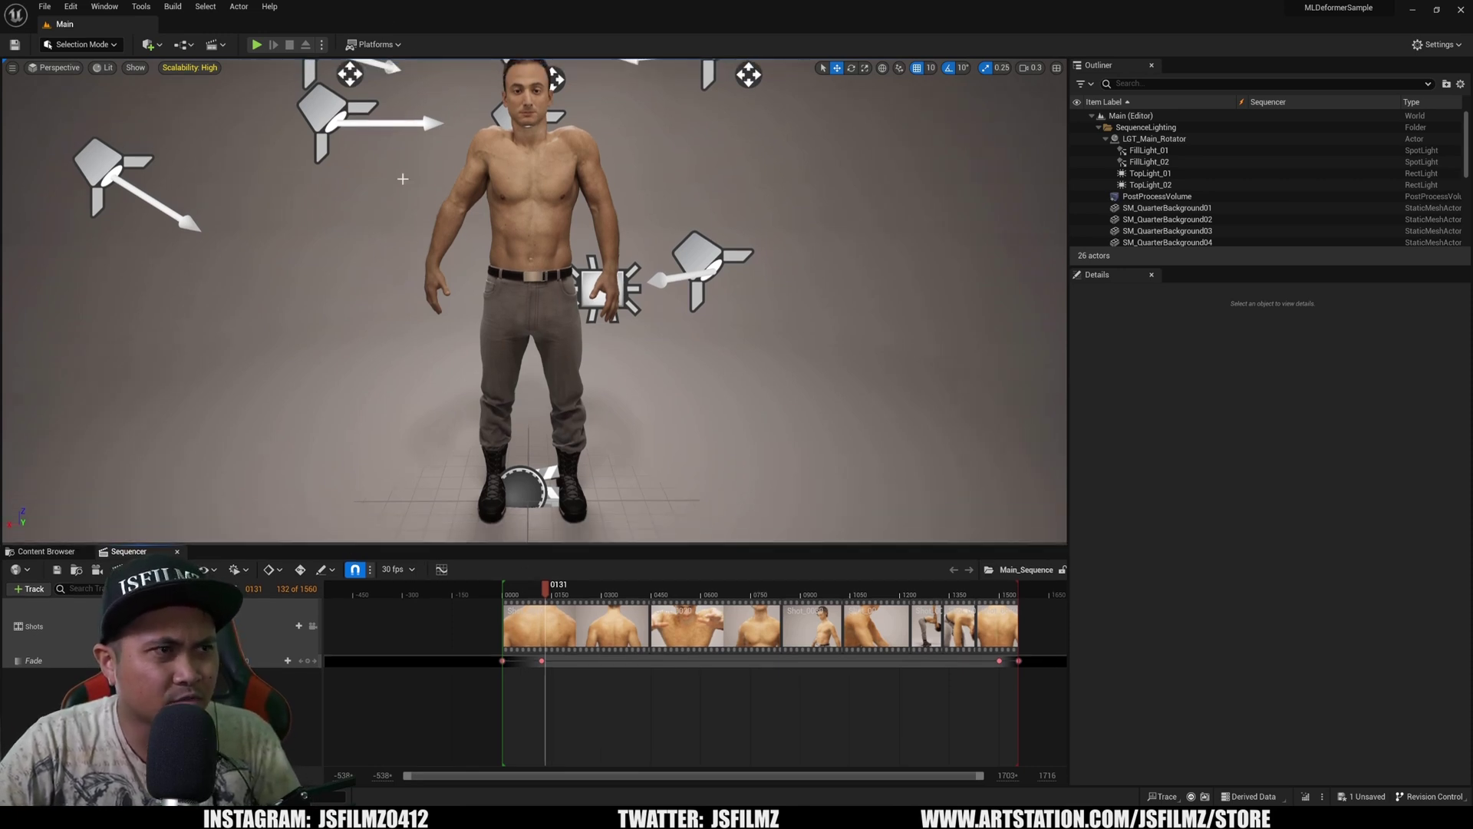
pyautogui.click(314, 626)
pyautogui.moveTo(545, 589); pyautogui.dragTo(506, 588)
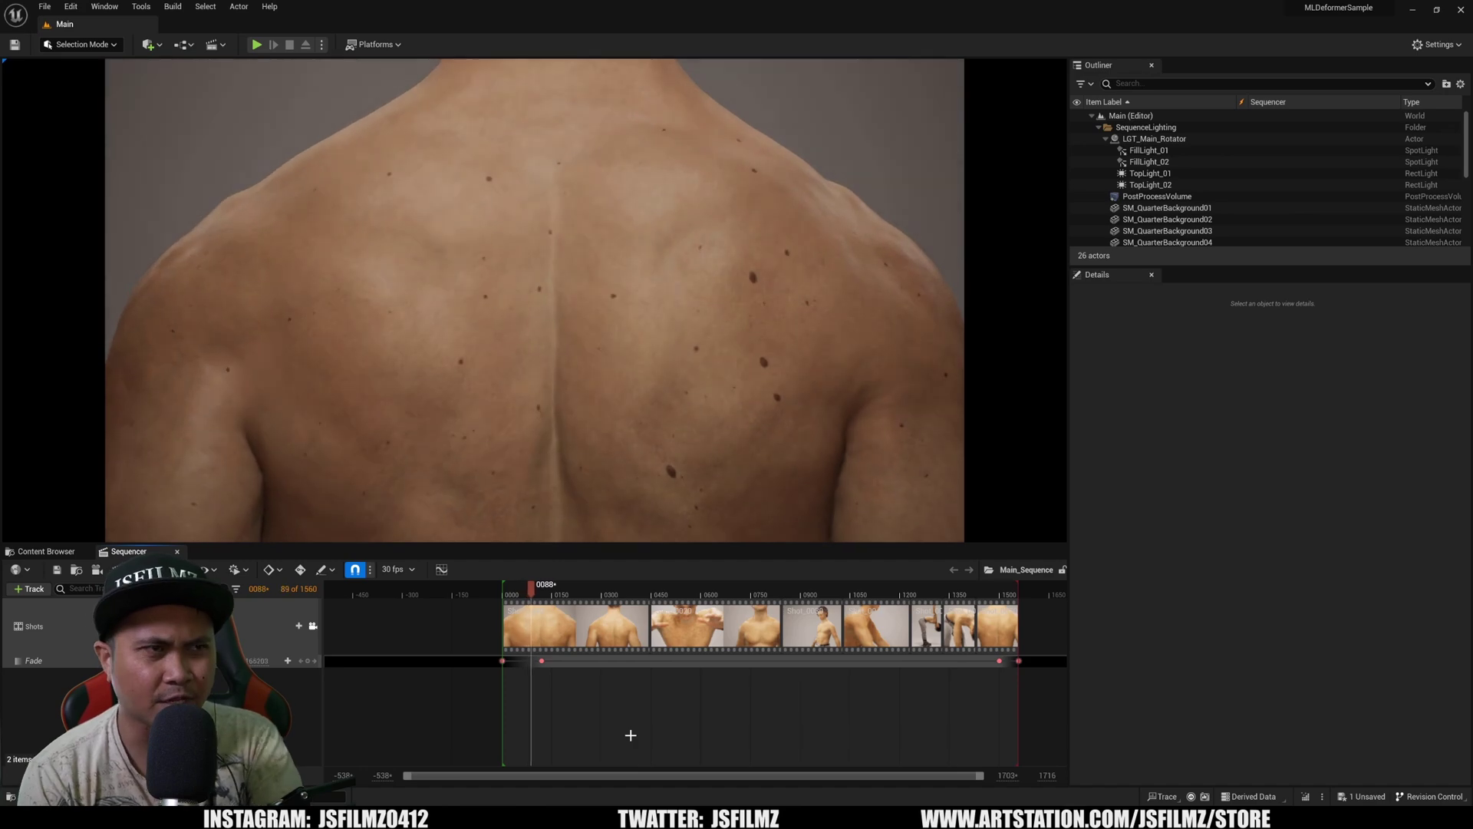
pyautogui.press('space')
# Step: Select BP_Emil and expand the viewport to fill the editor
pyautogui.click(755, 320)
pyautogui.press('space')
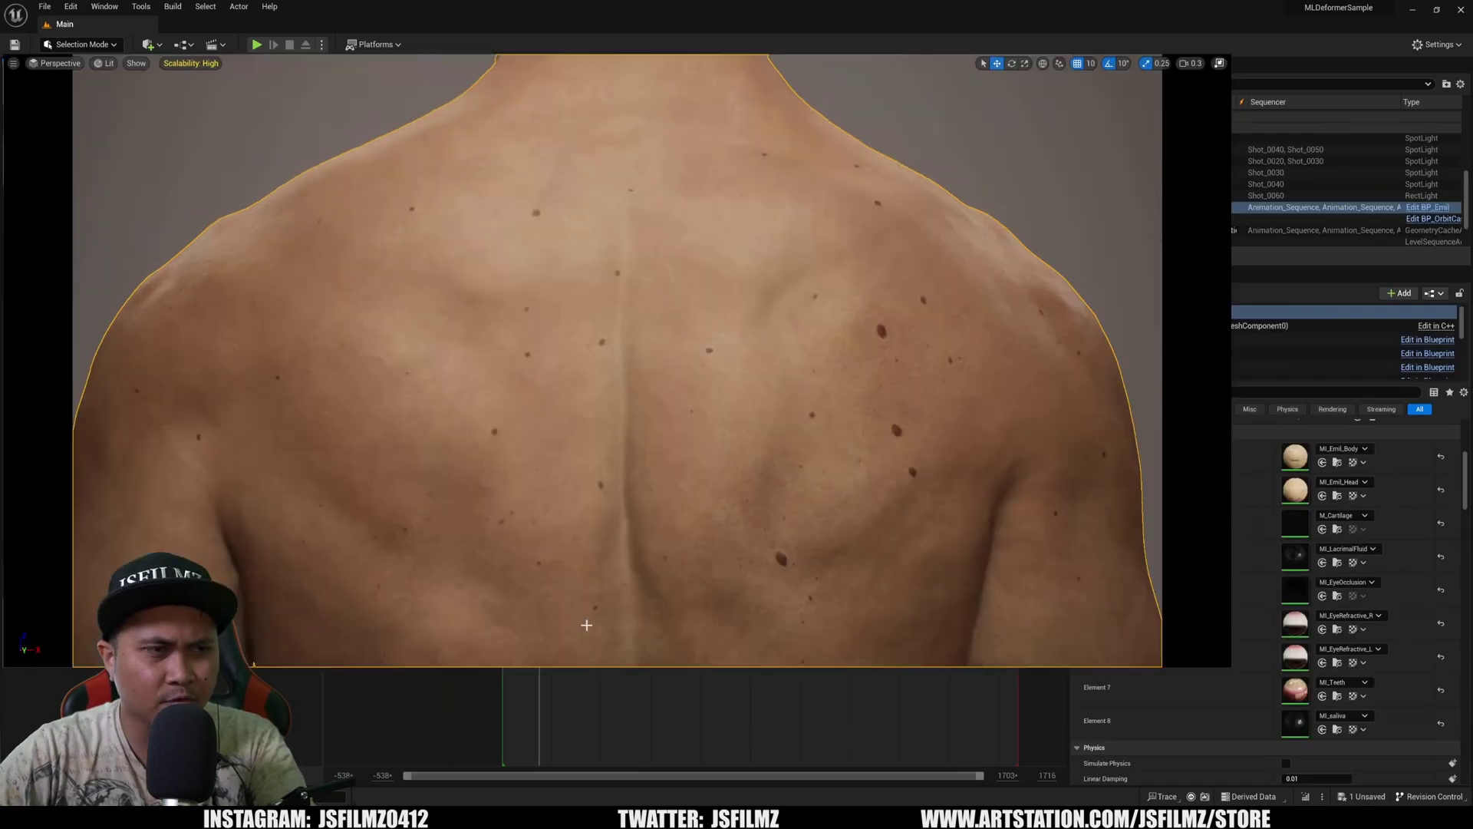
pyautogui.press('F11')
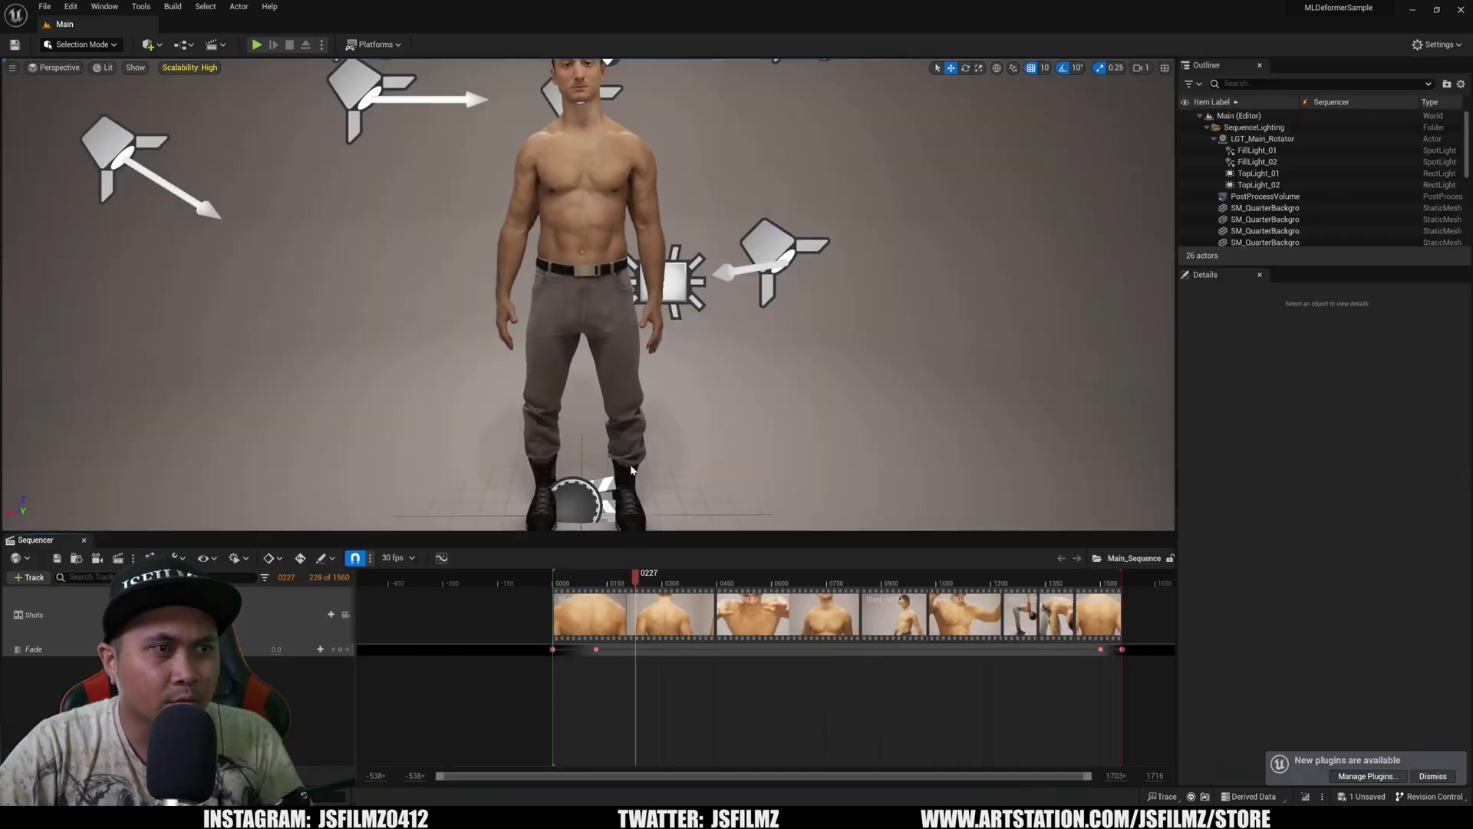
# Step: Scrub to frame 227, switch to Game View to hide light gizmos, and dismiss the plugins notice
pyautogui.moveTo(647, 583); pyautogui.dragTo(636, 581)
pyautogui.press('g')
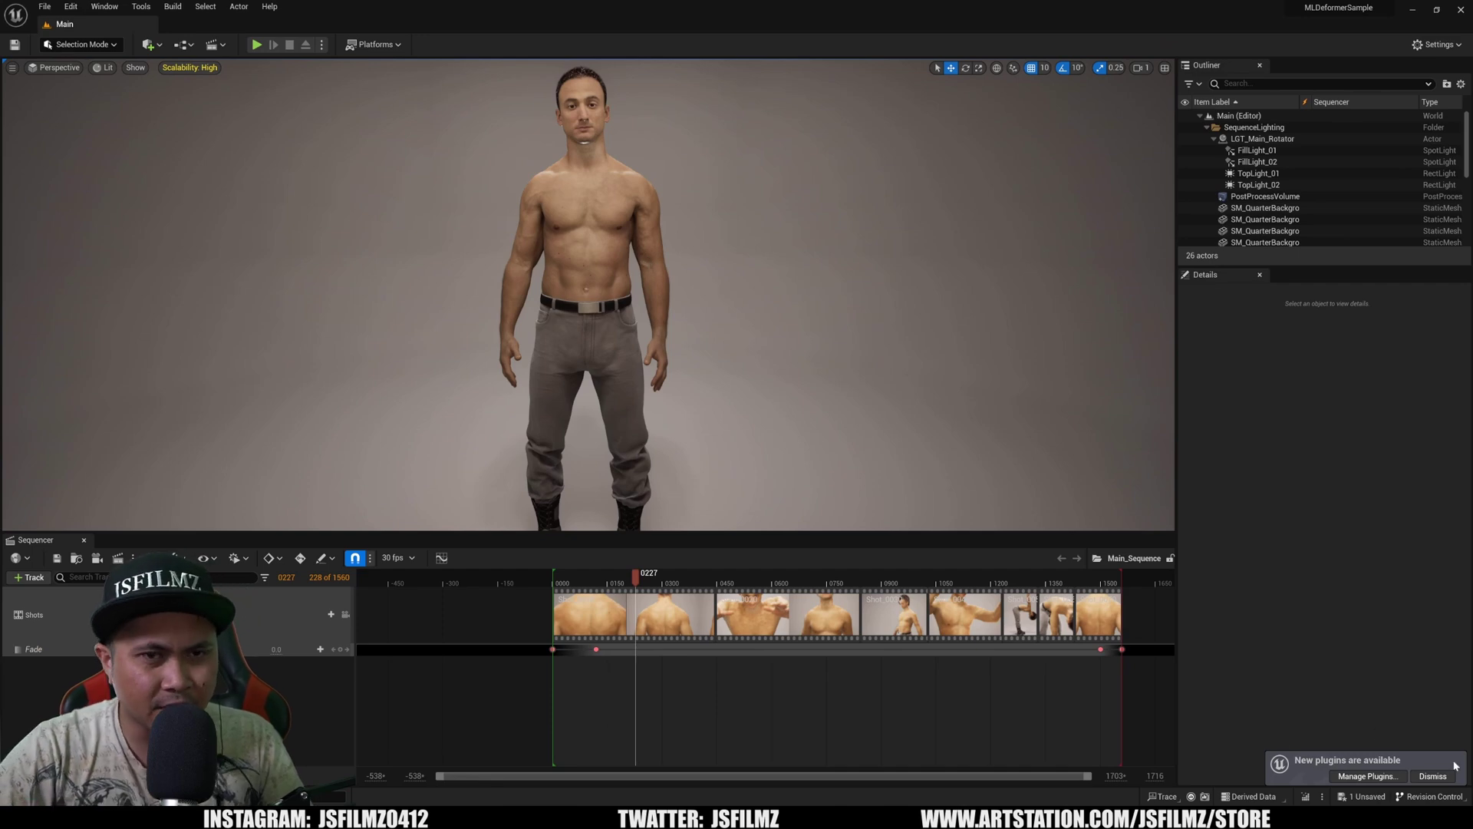
pyautogui.click(1432, 776)
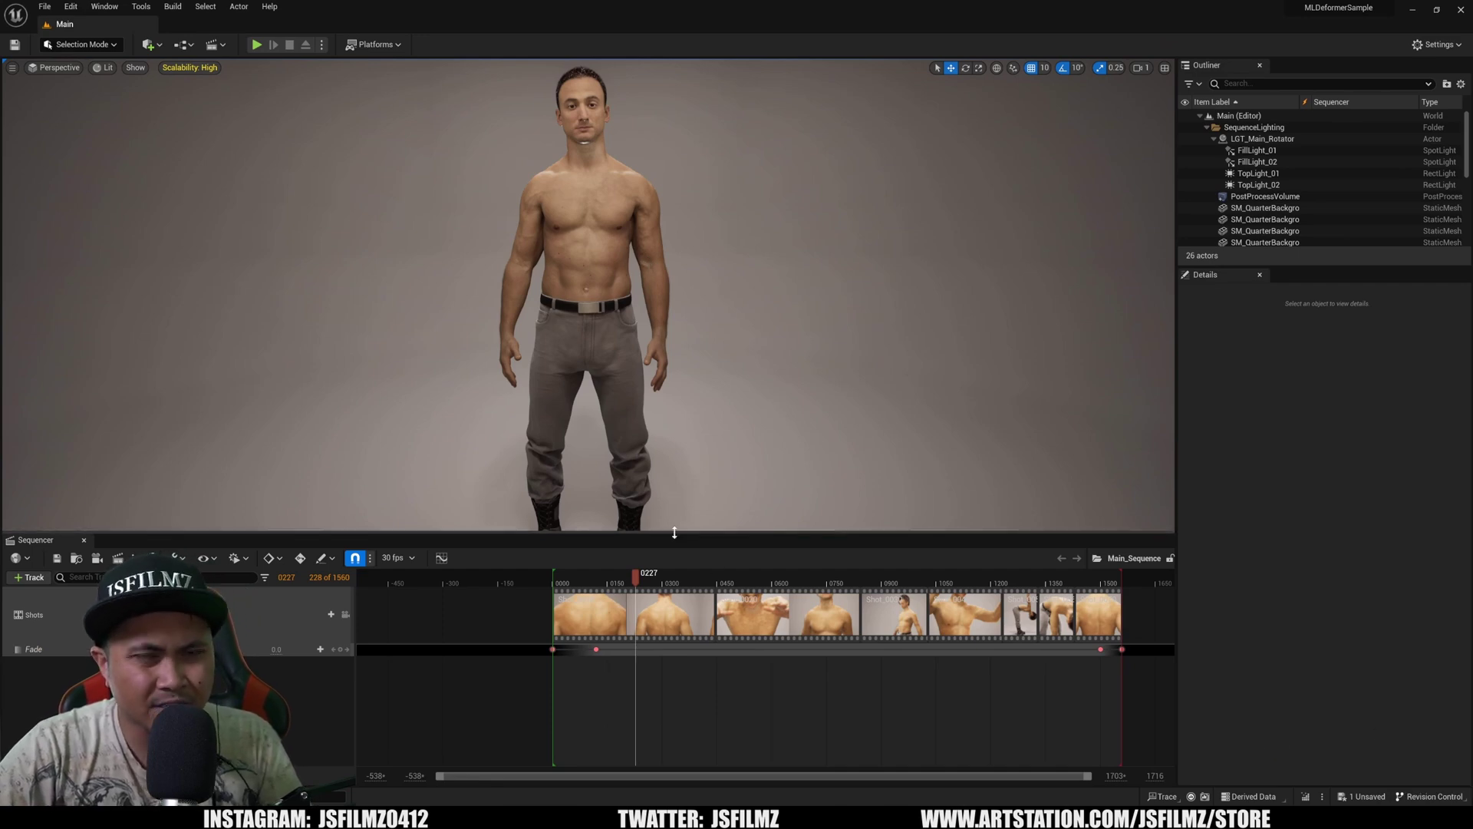
# Step: Resize the viewport/Sequencer split and dolly the camera onto the character's torso and face
pyautogui.moveTo(675, 532); pyautogui.dragTo(699, 665)
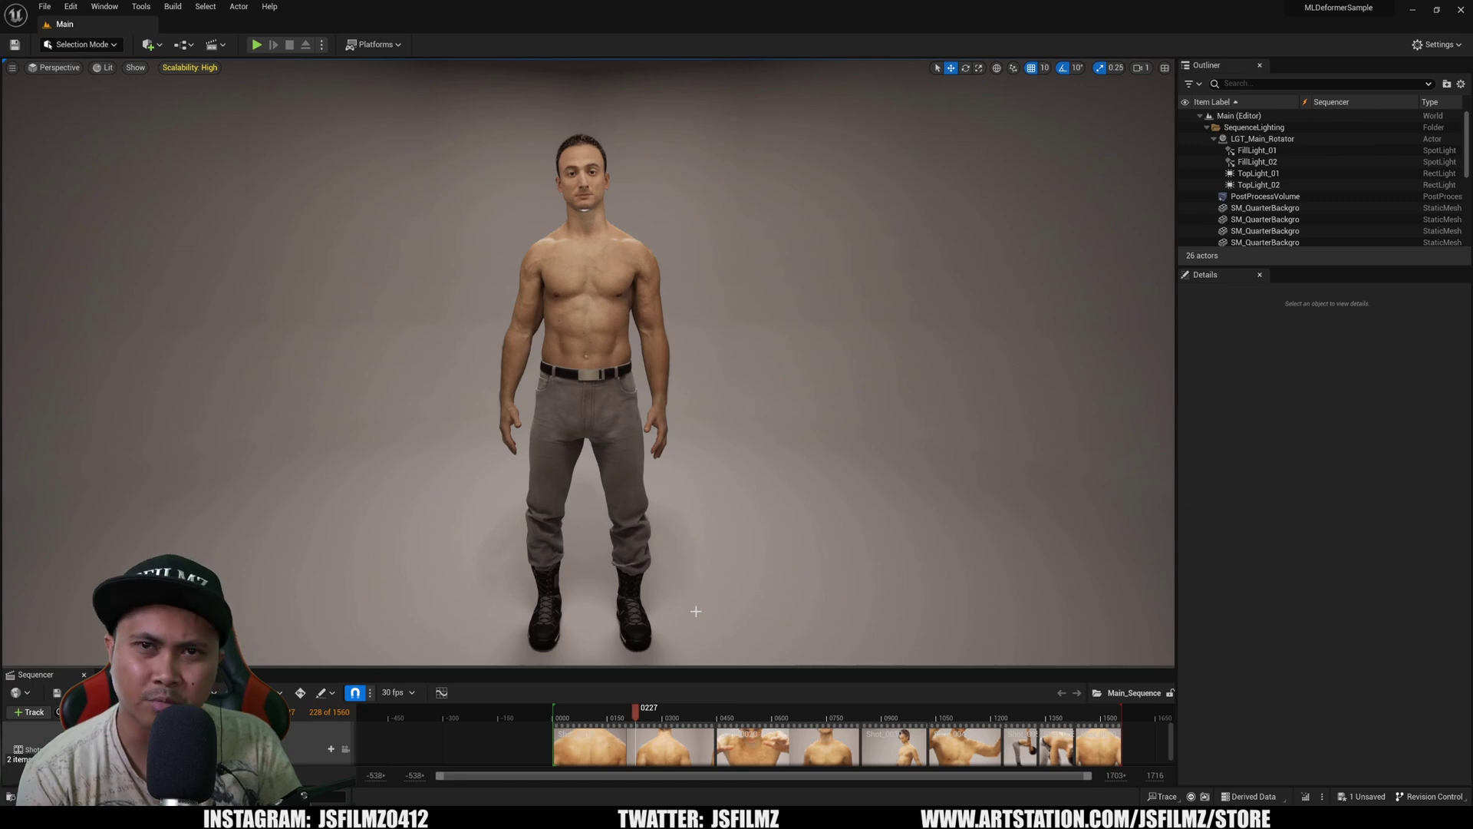
pyautogui.moveTo(700, 667); pyautogui.dragTo(698, 588)
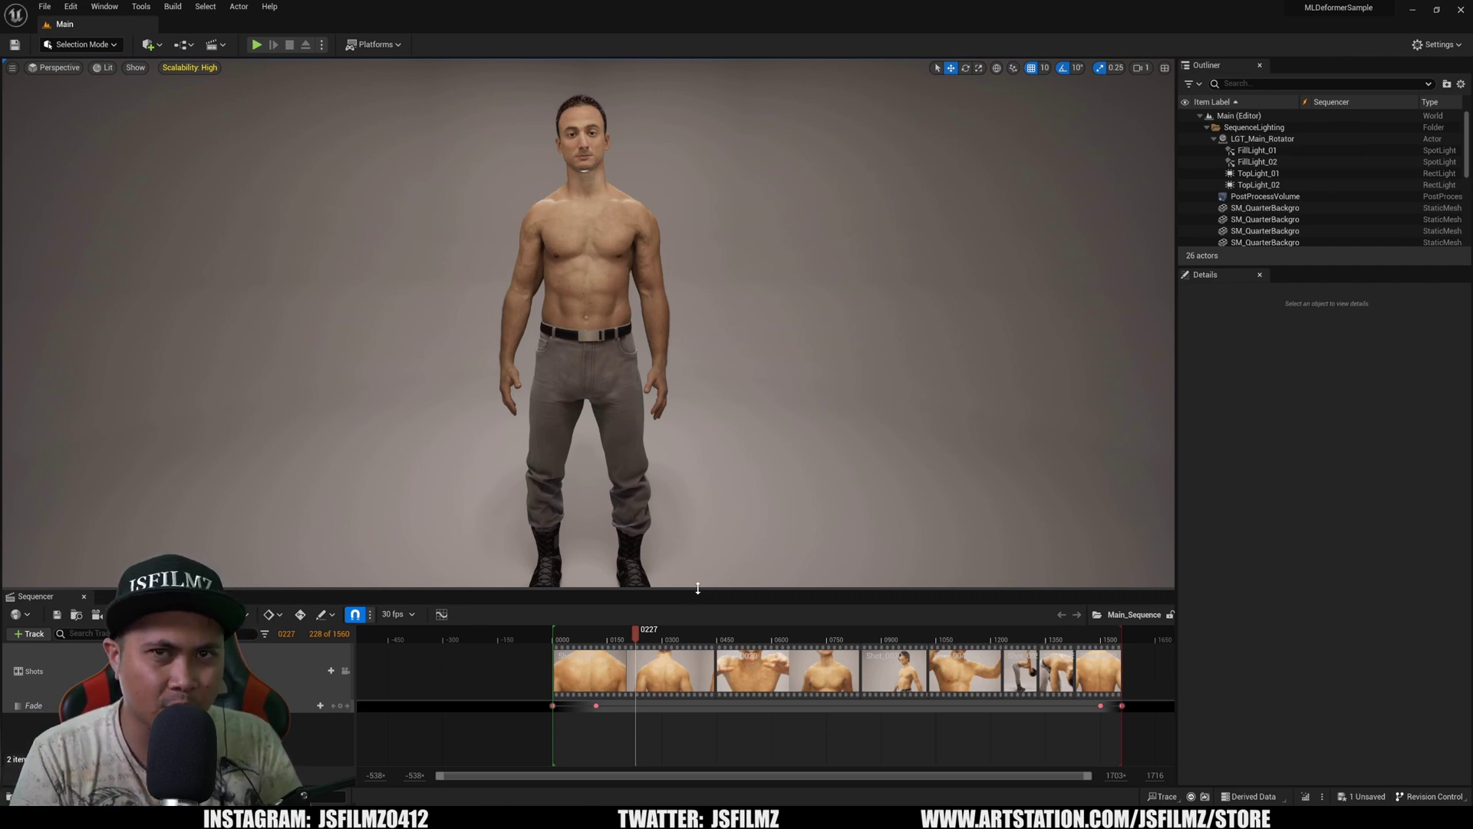
pyautogui.moveTo(697, 588); pyautogui.dragTo(697, 635)
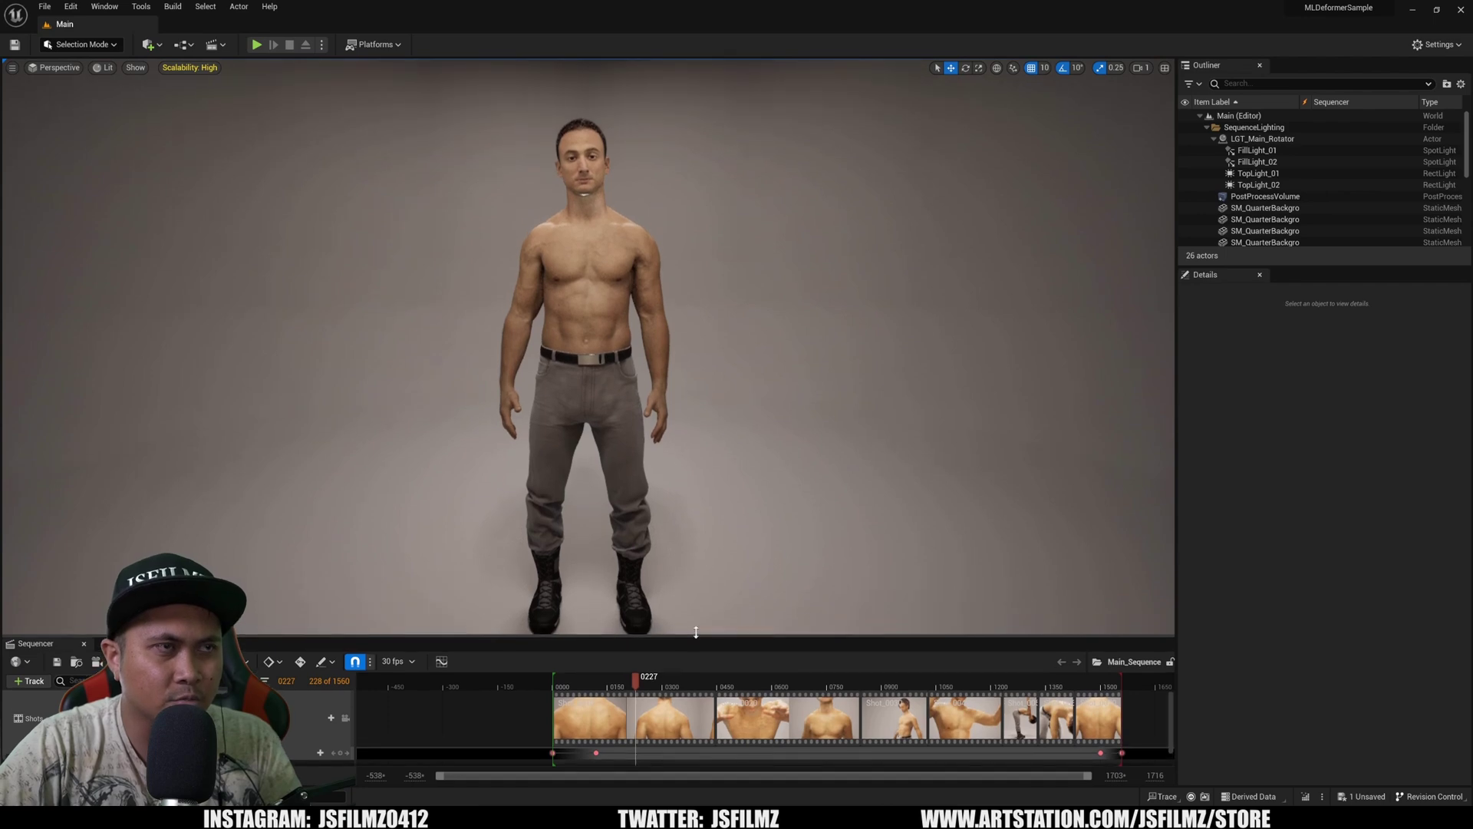
pyautogui.scroll(5, 589, 345)
pyautogui.scroll(-5, 589, 345)
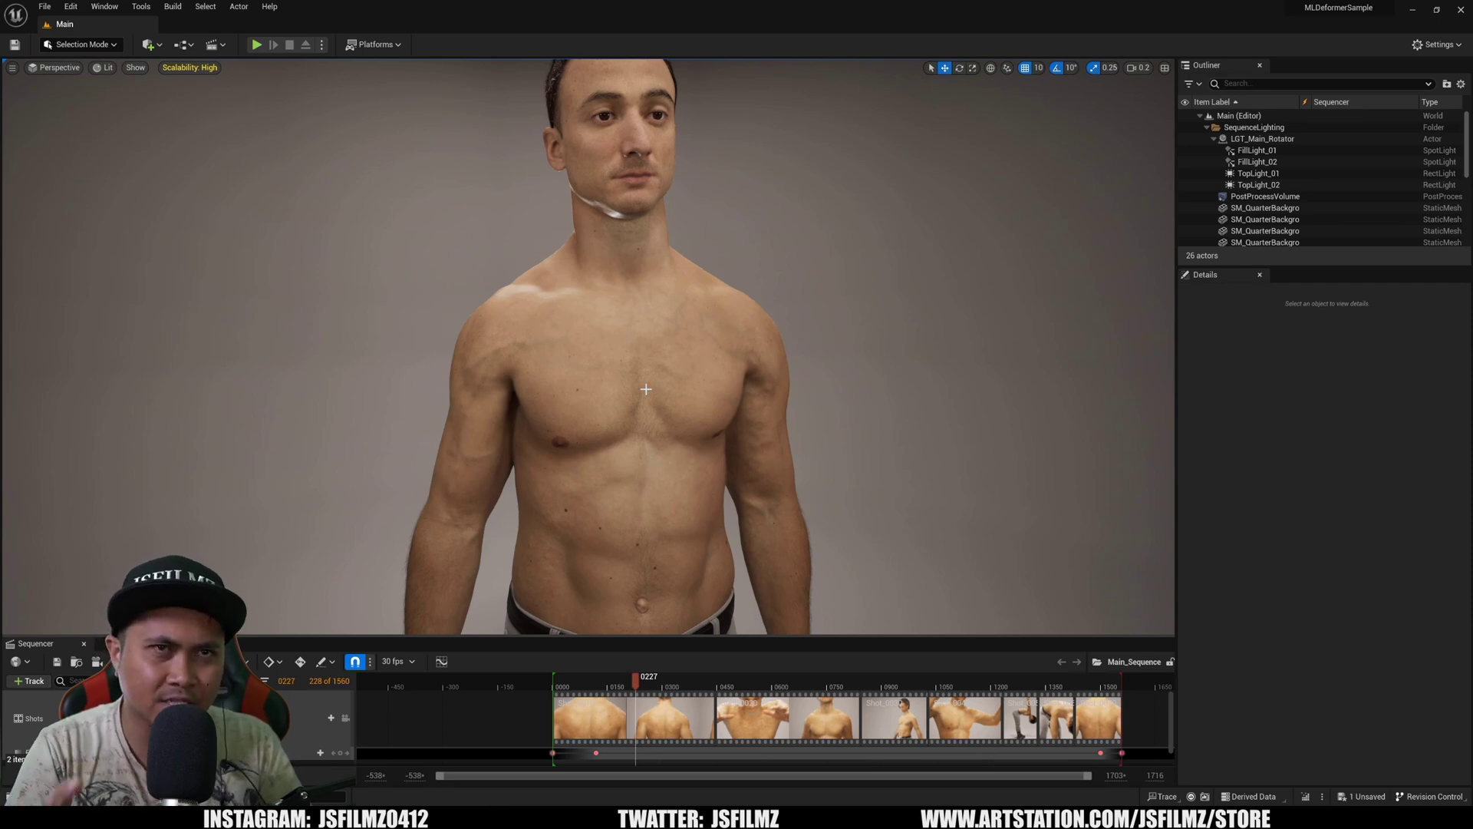
# Step: Select BP_Emil's MLD_UpperCostume component and open its MLD_NN_upperCostume deformer asset
pyautogui.click(613, 440)
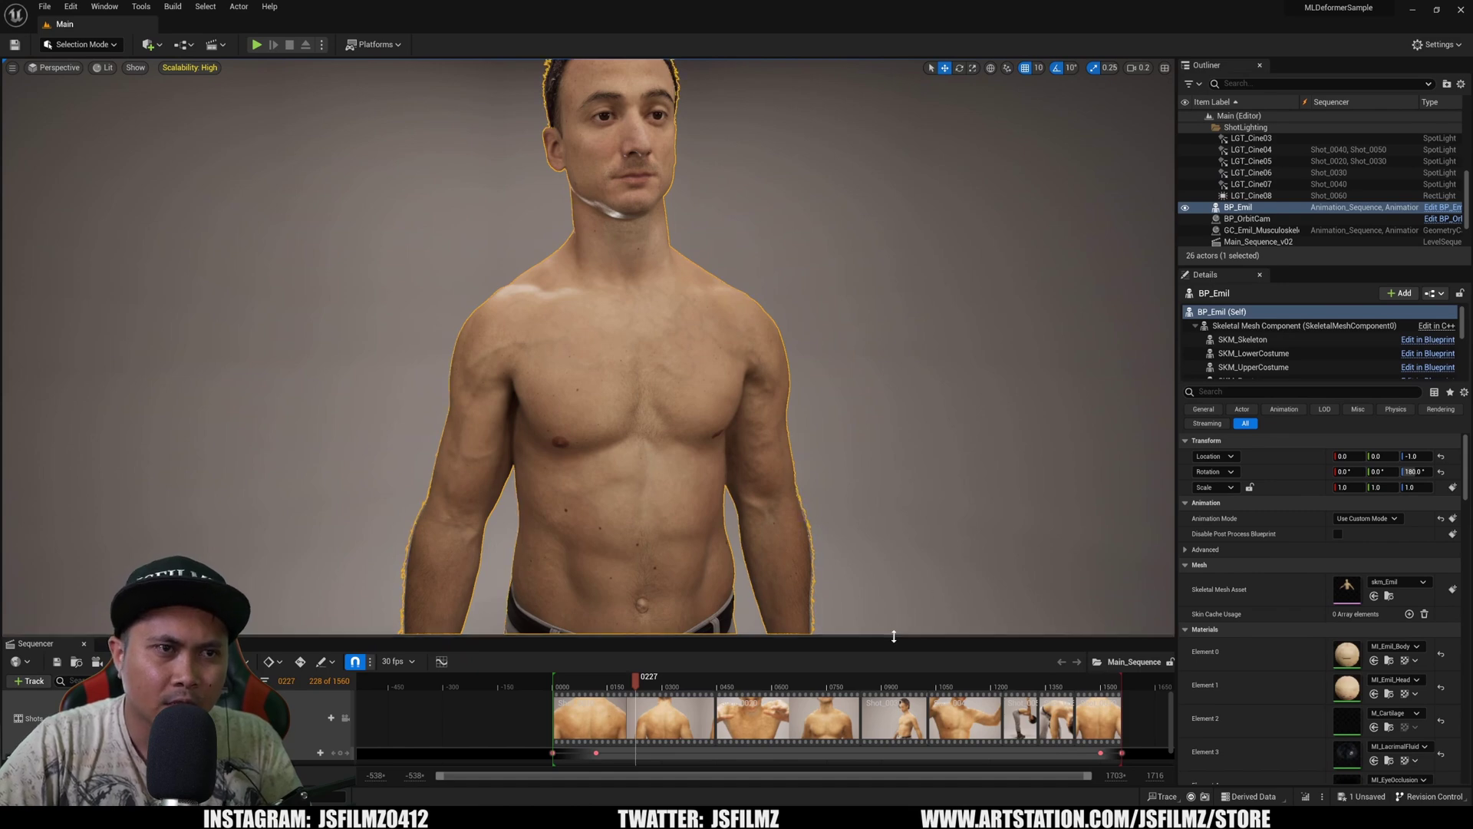
pyautogui.moveTo(920, 636); pyautogui.dragTo(1036, 597)
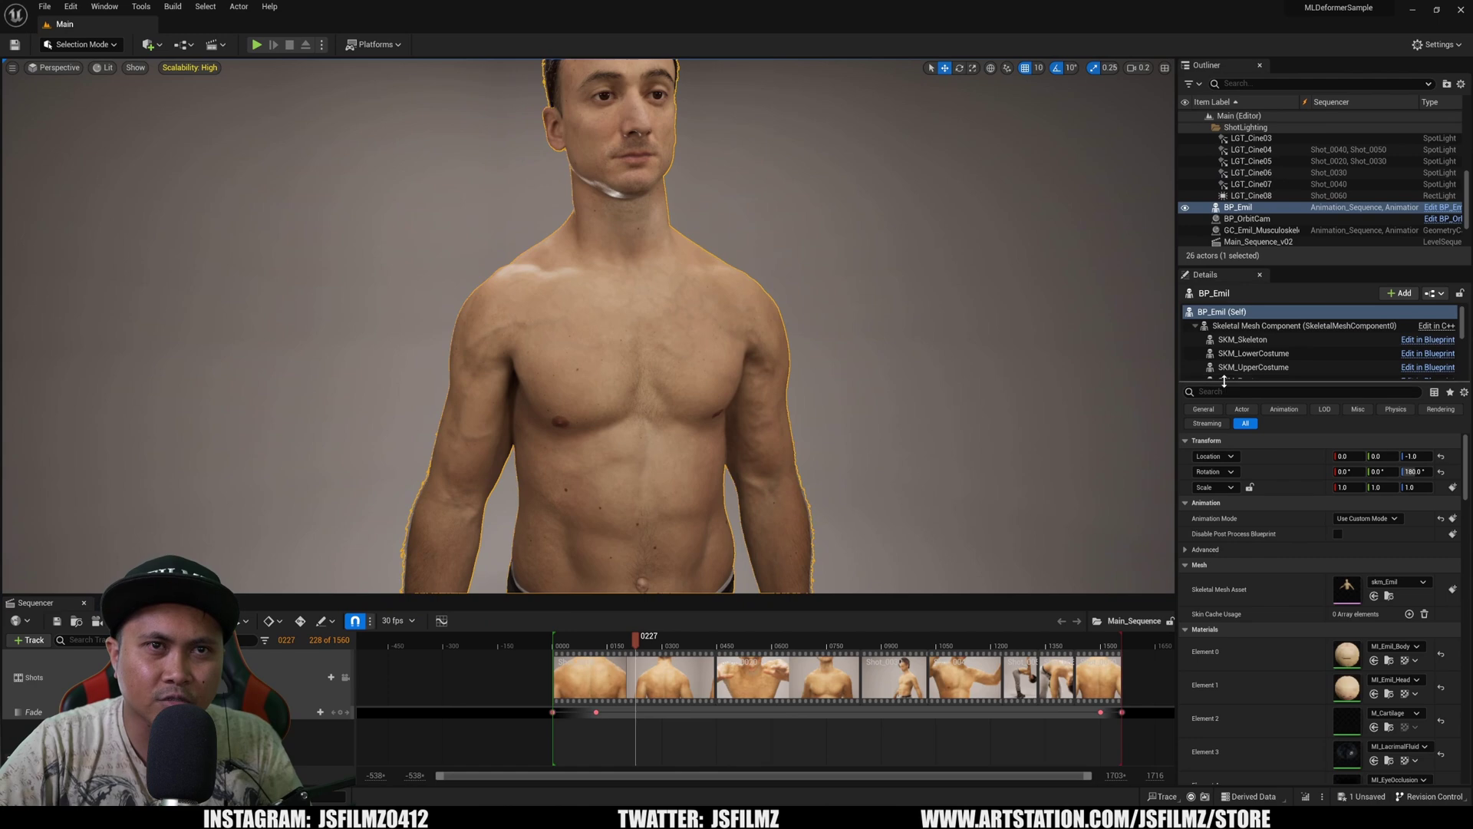
pyautogui.moveTo(1266, 381); pyautogui.dragTo(1266, 475)
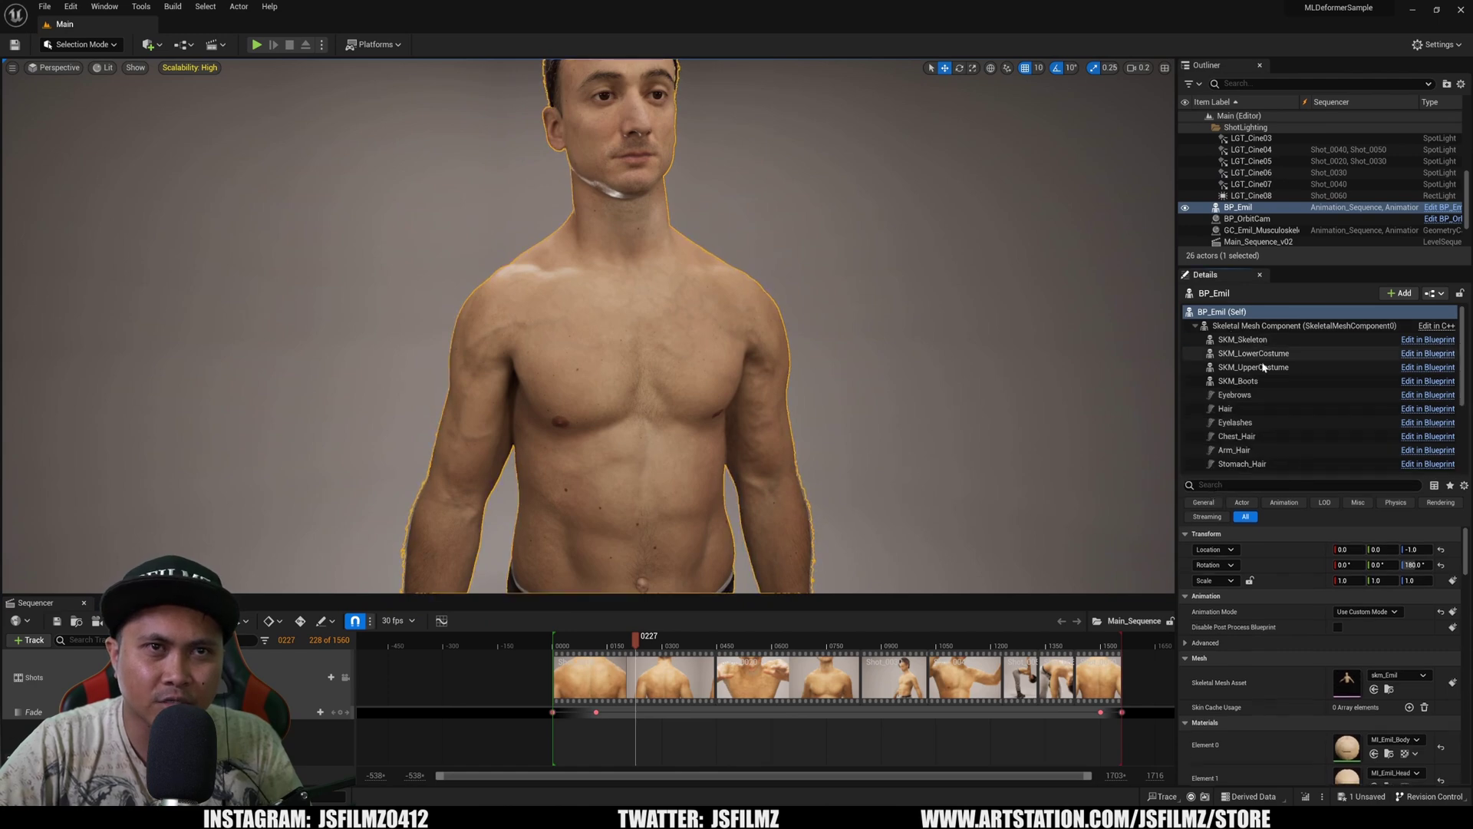
pyautogui.scroll(-5, 1269, 396)
pyautogui.click(1258, 451)
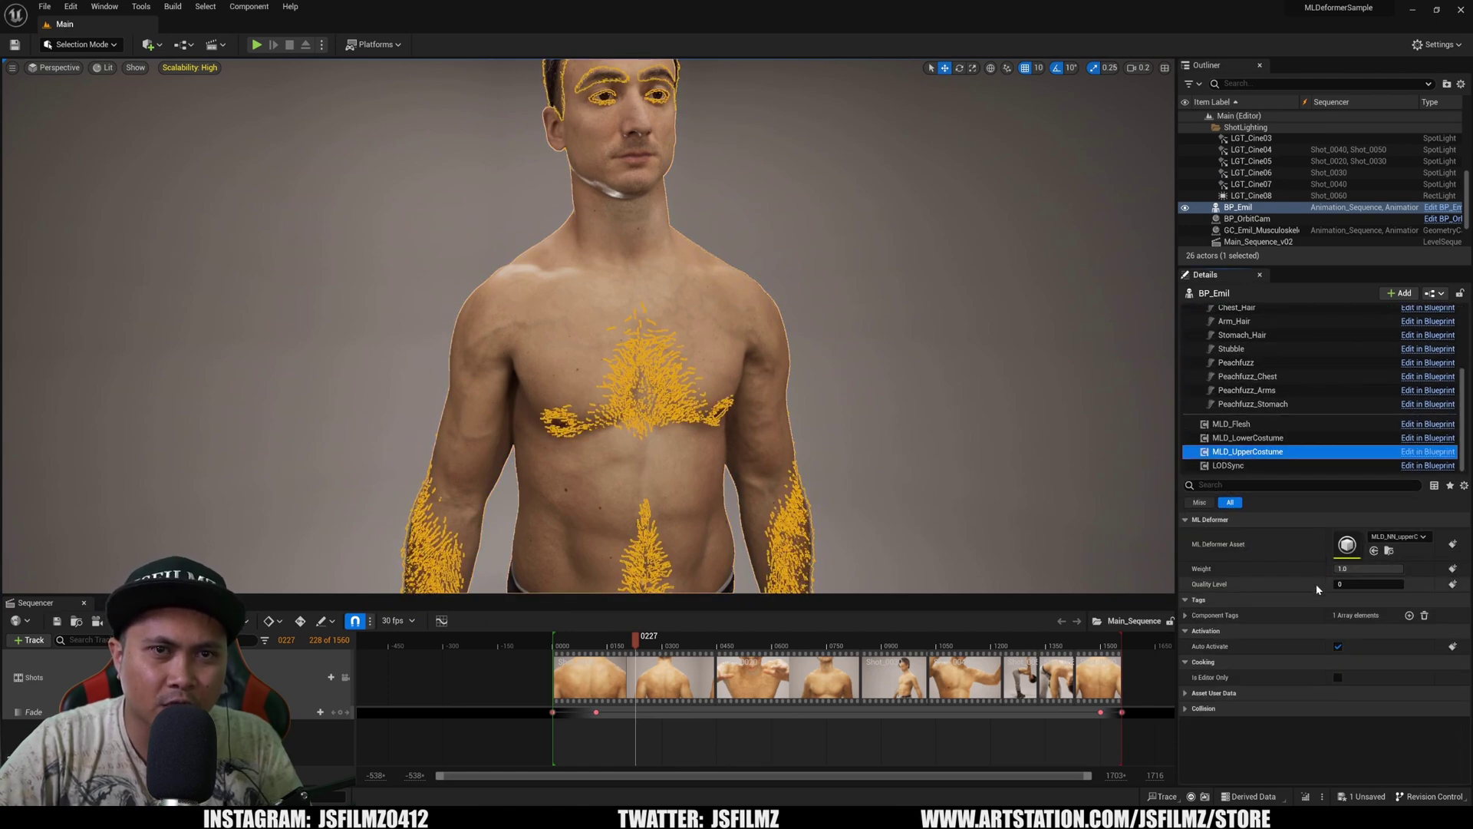
pyautogui.doubleClick(1347, 544)
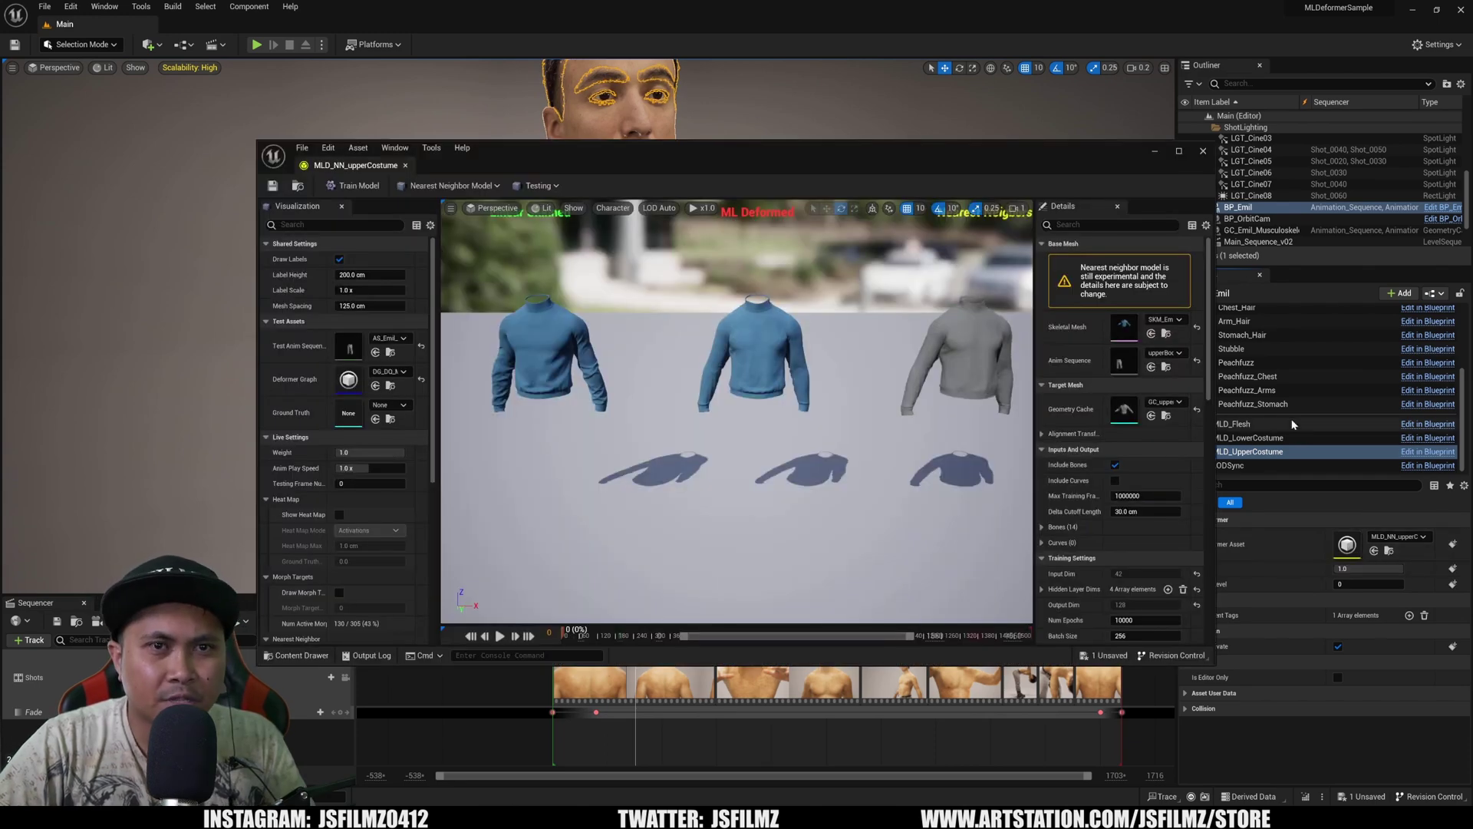
# Step: Maximize the MLD_NN_upperCostume editor and drag the side panels outward to widen the sweater view
pyautogui.click(1178, 150)
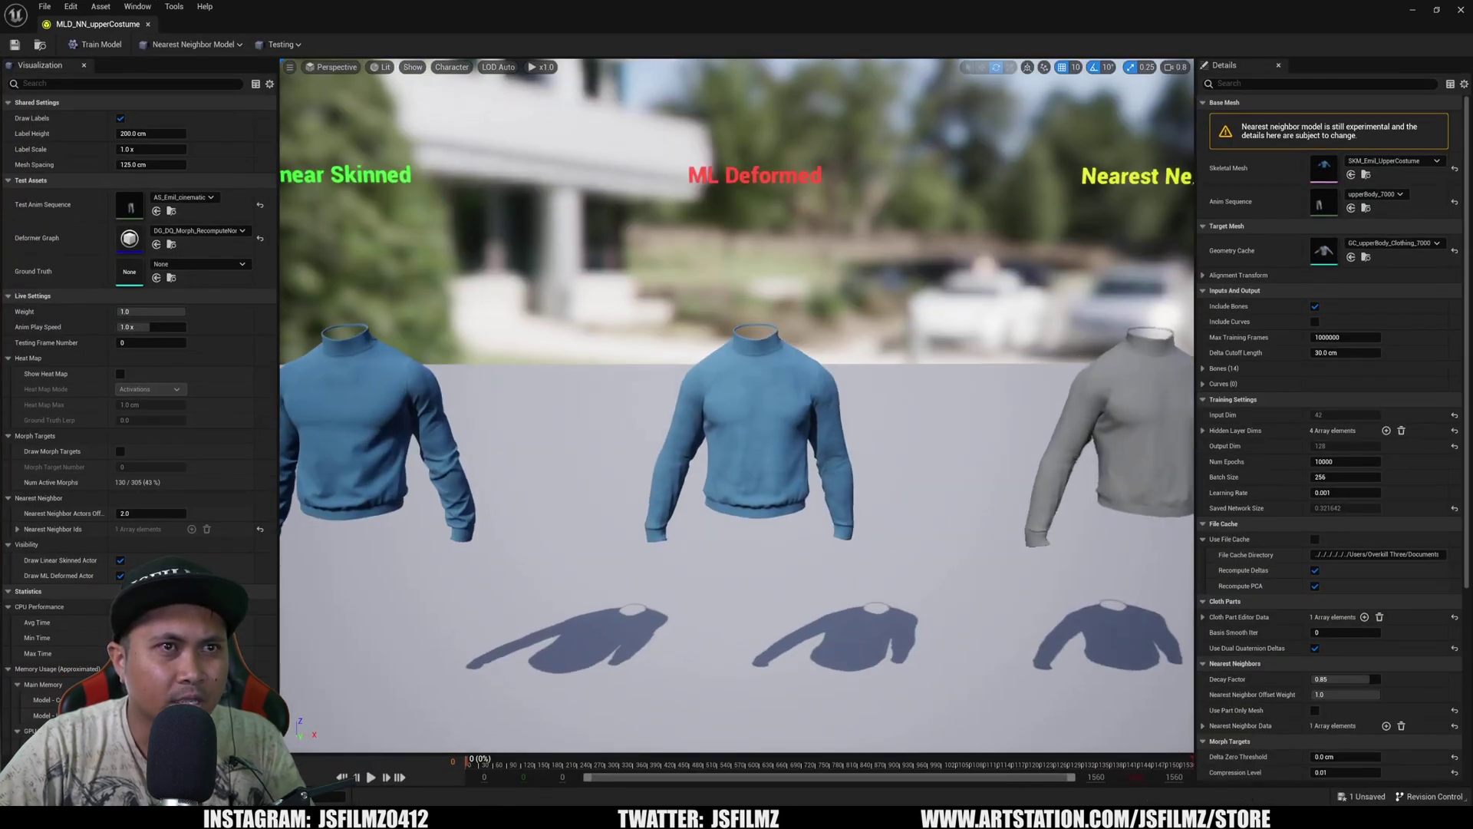
pyautogui.moveTo(1198, 346); pyautogui.dragTo(1159, 335)
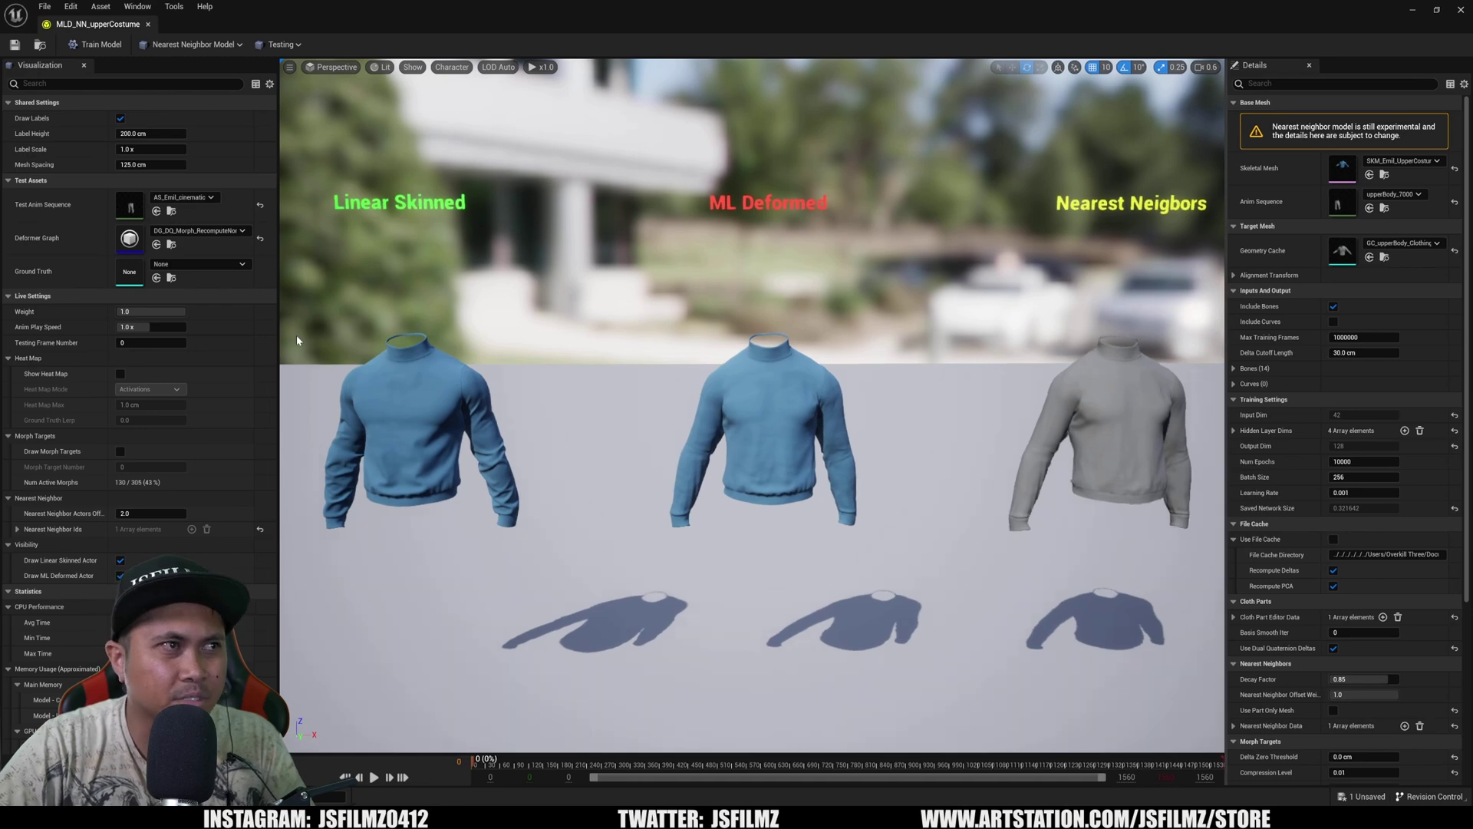
pyautogui.moveTo(278, 329); pyautogui.dragTo(240, 338)
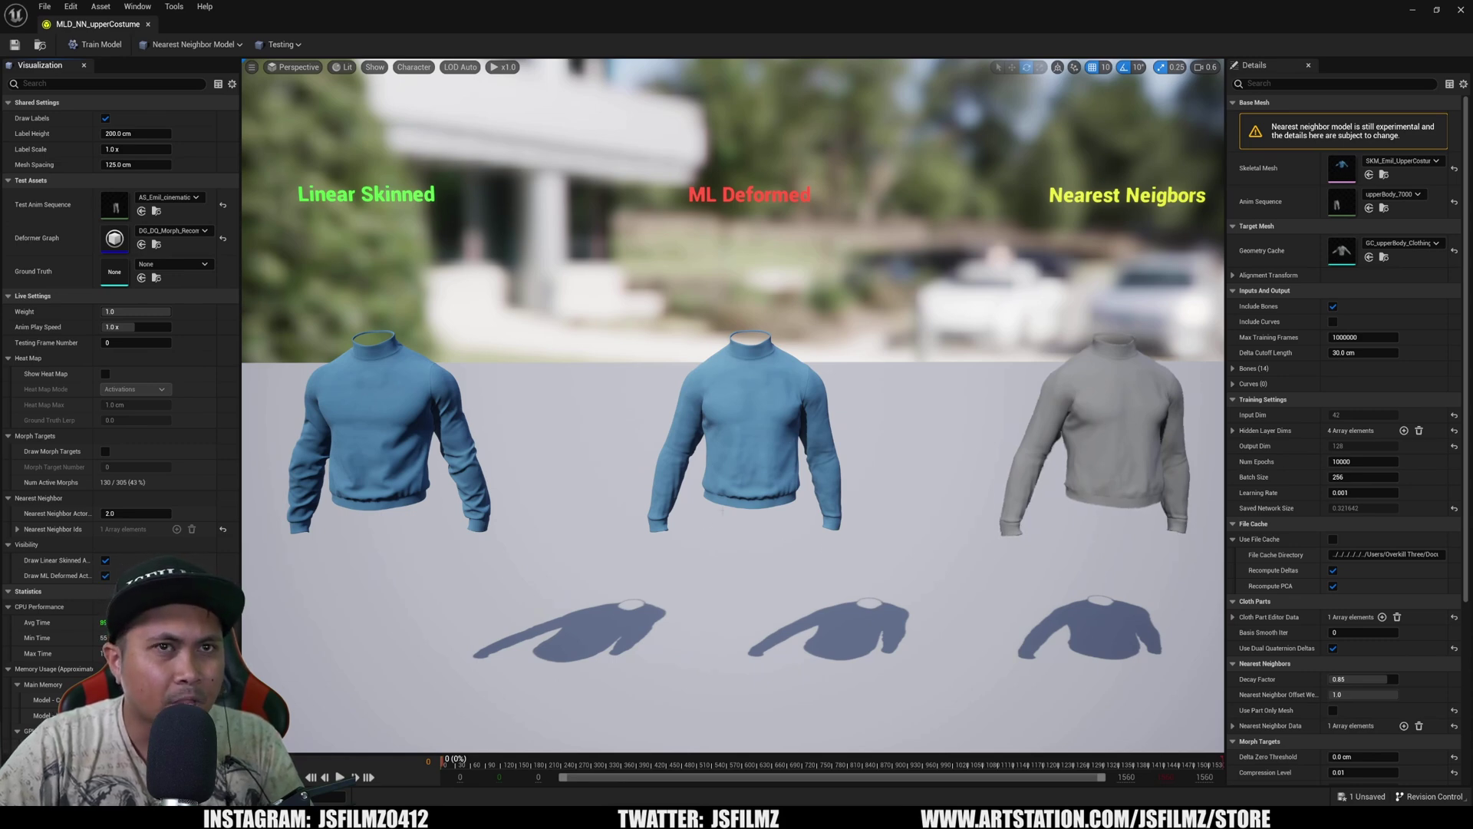
# Step: Play and pause the sweater test animation, orbiting the view, pausing at frames 183, 262, and 330
pyautogui.click(340, 776)
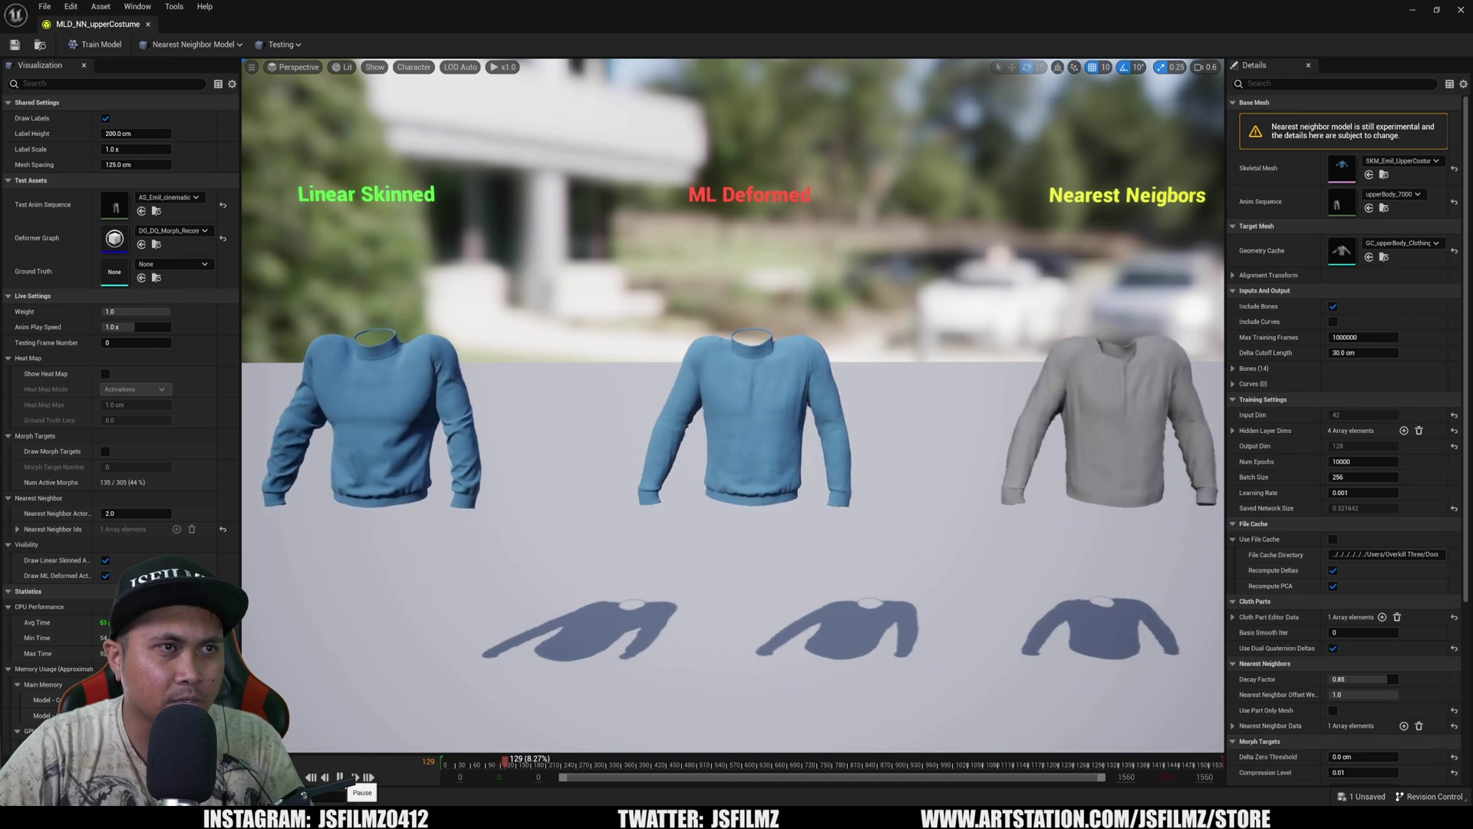
pyautogui.click(340, 776)
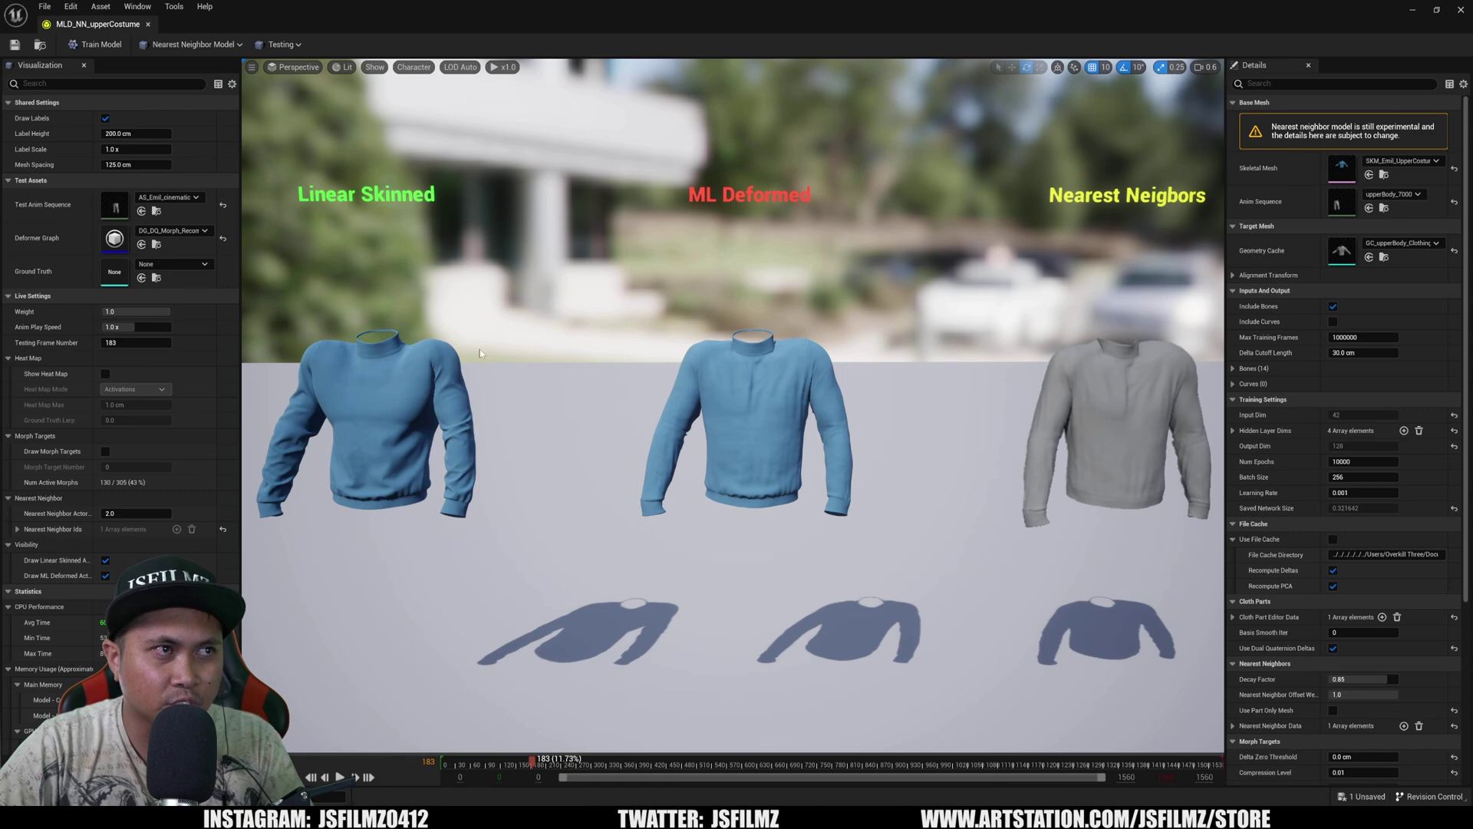
pyautogui.moveTo(480, 353); pyautogui.dragTo(387, 350)
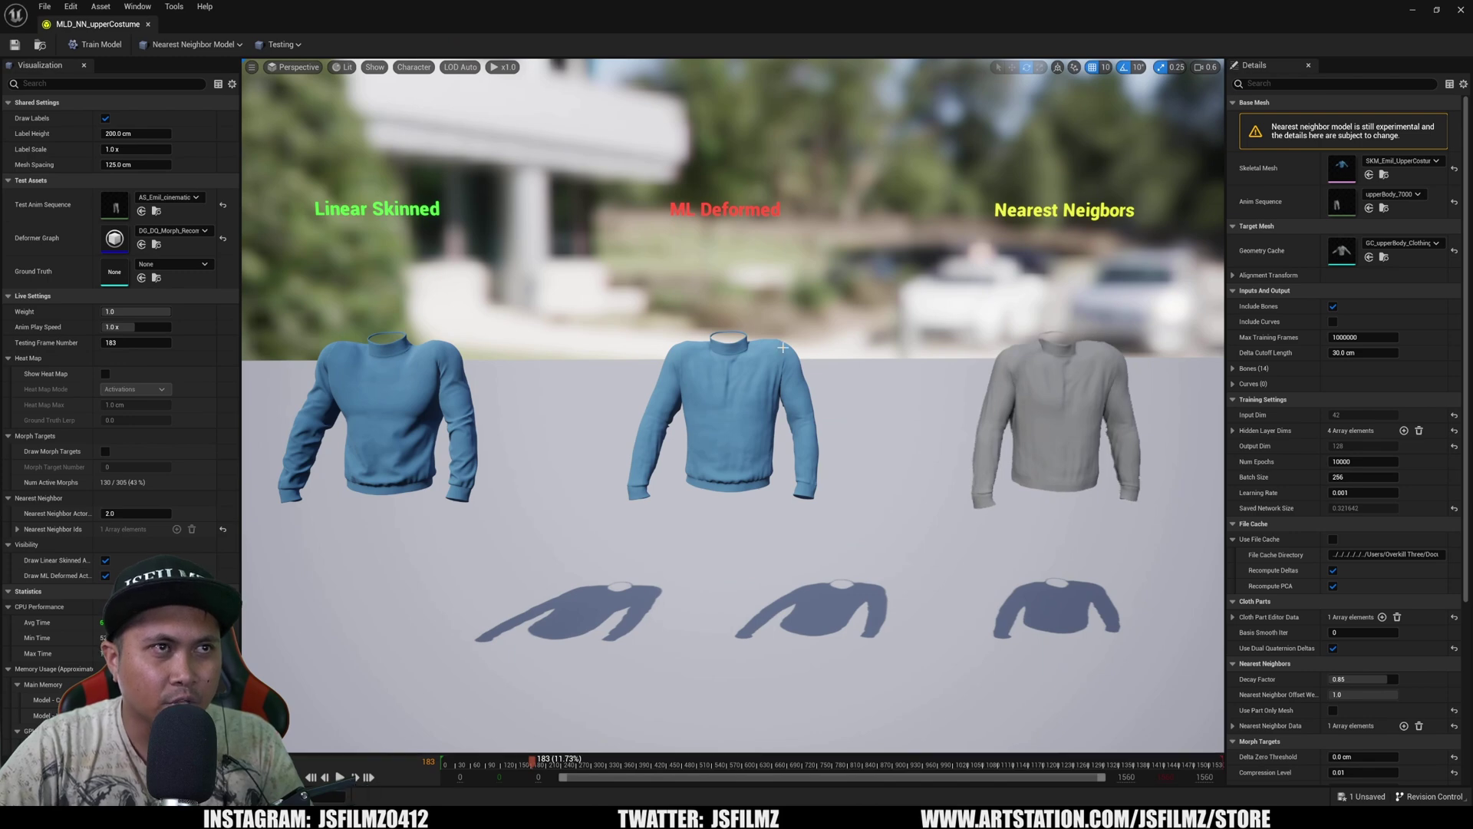
pyautogui.click(340, 777)
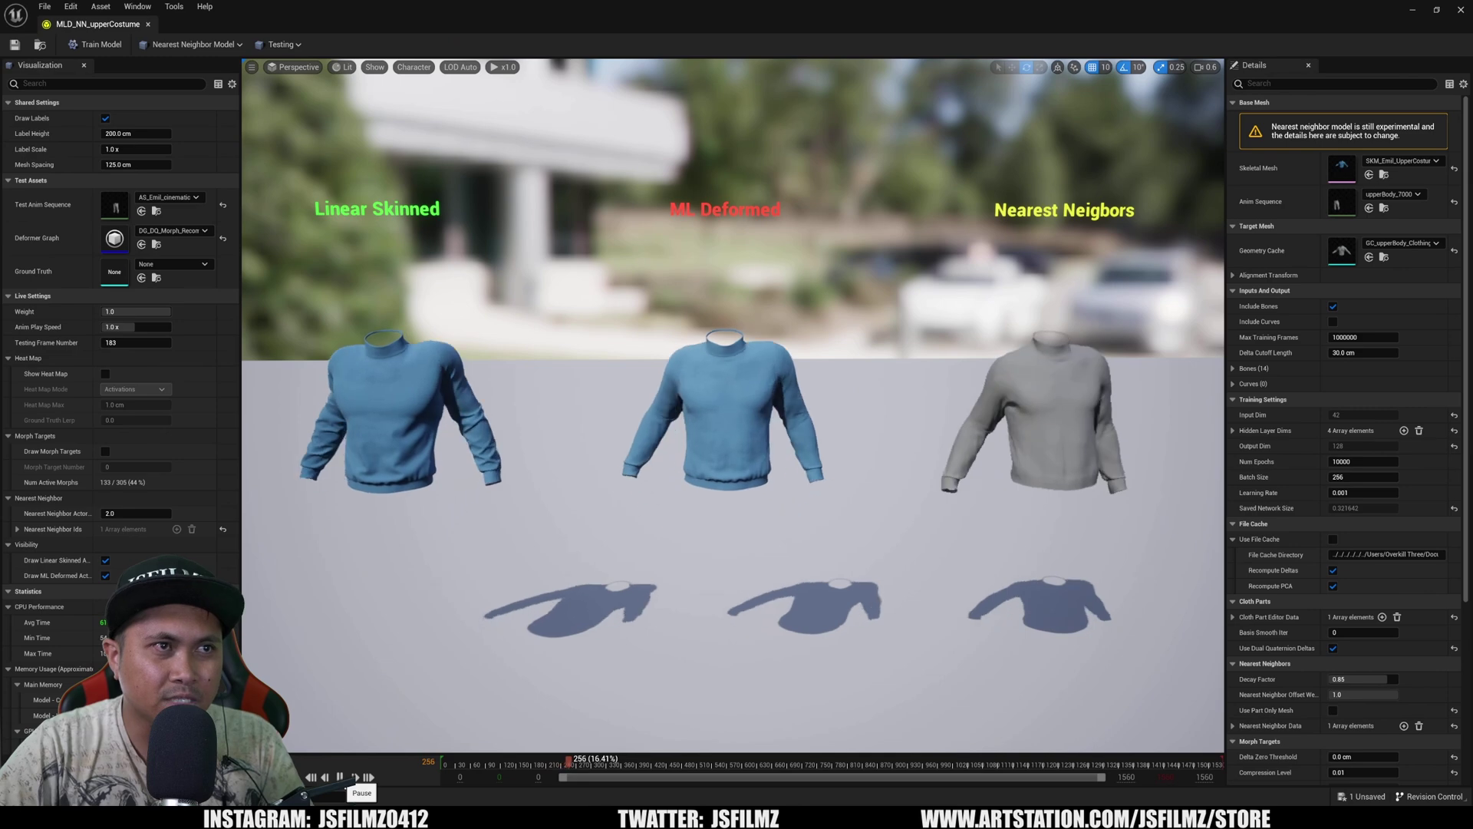
pyautogui.click(340, 777)
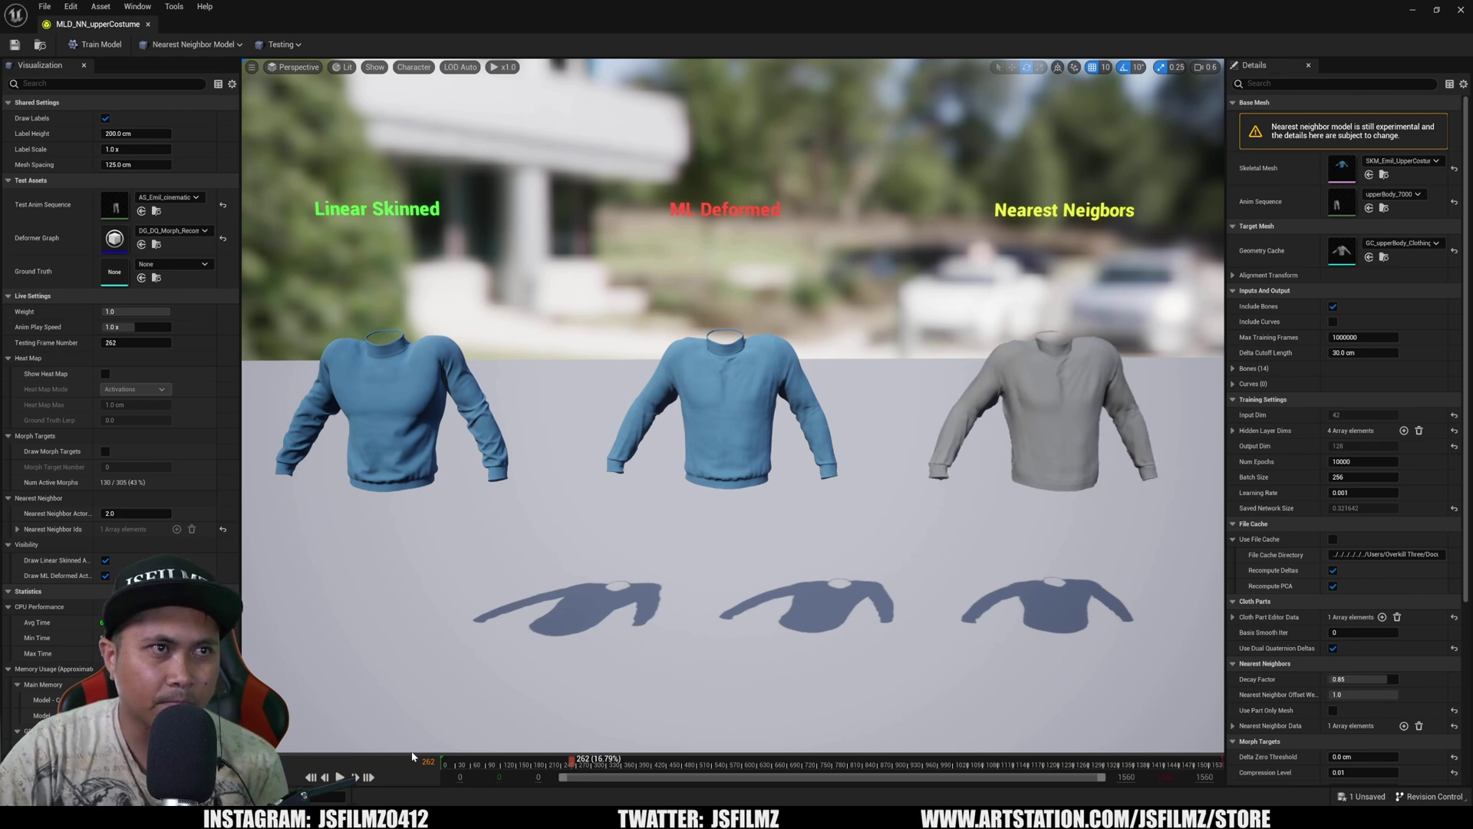
pyautogui.click(339, 777)
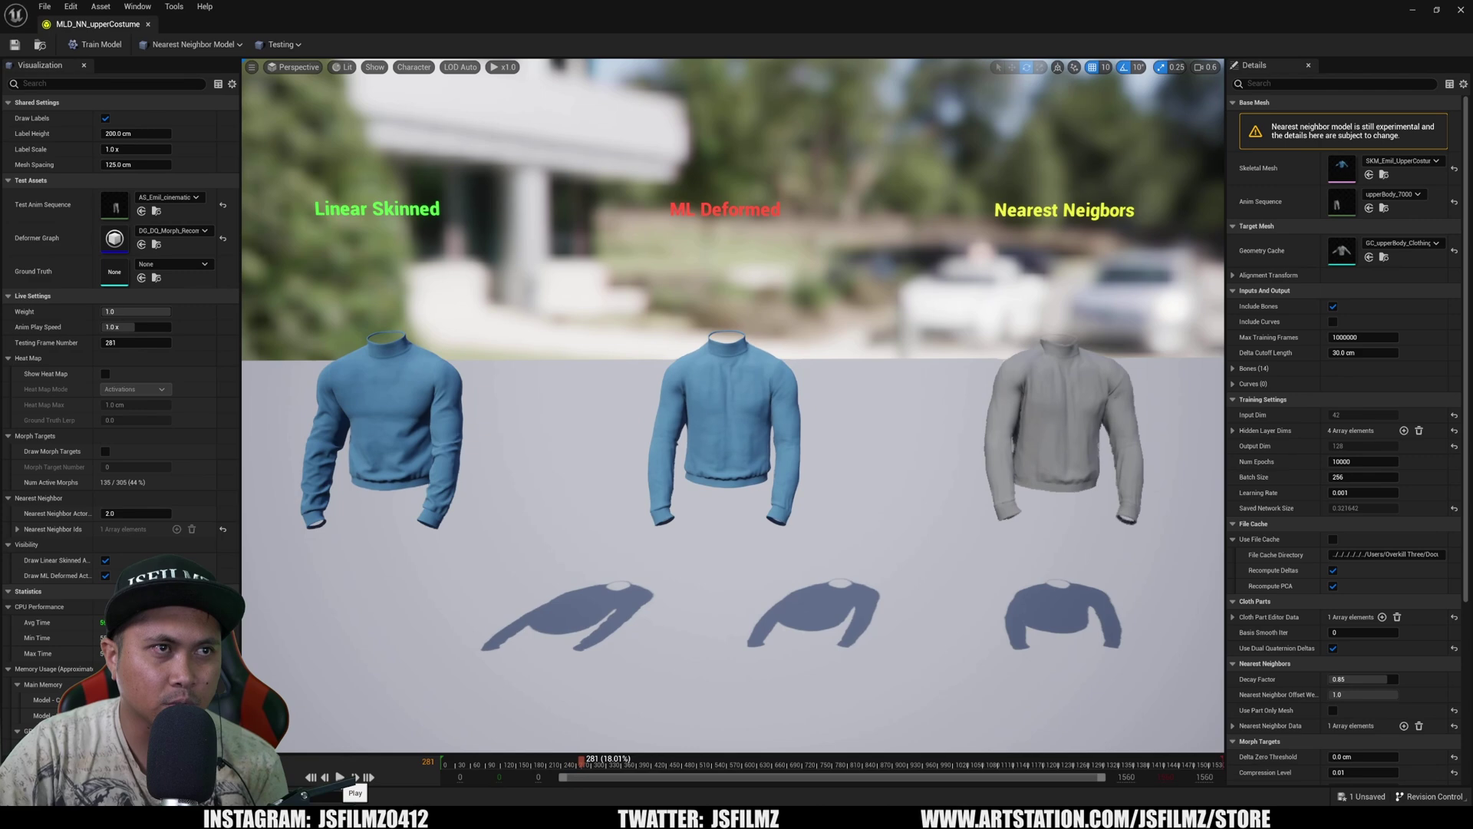
pyautogui.click(340, 776)
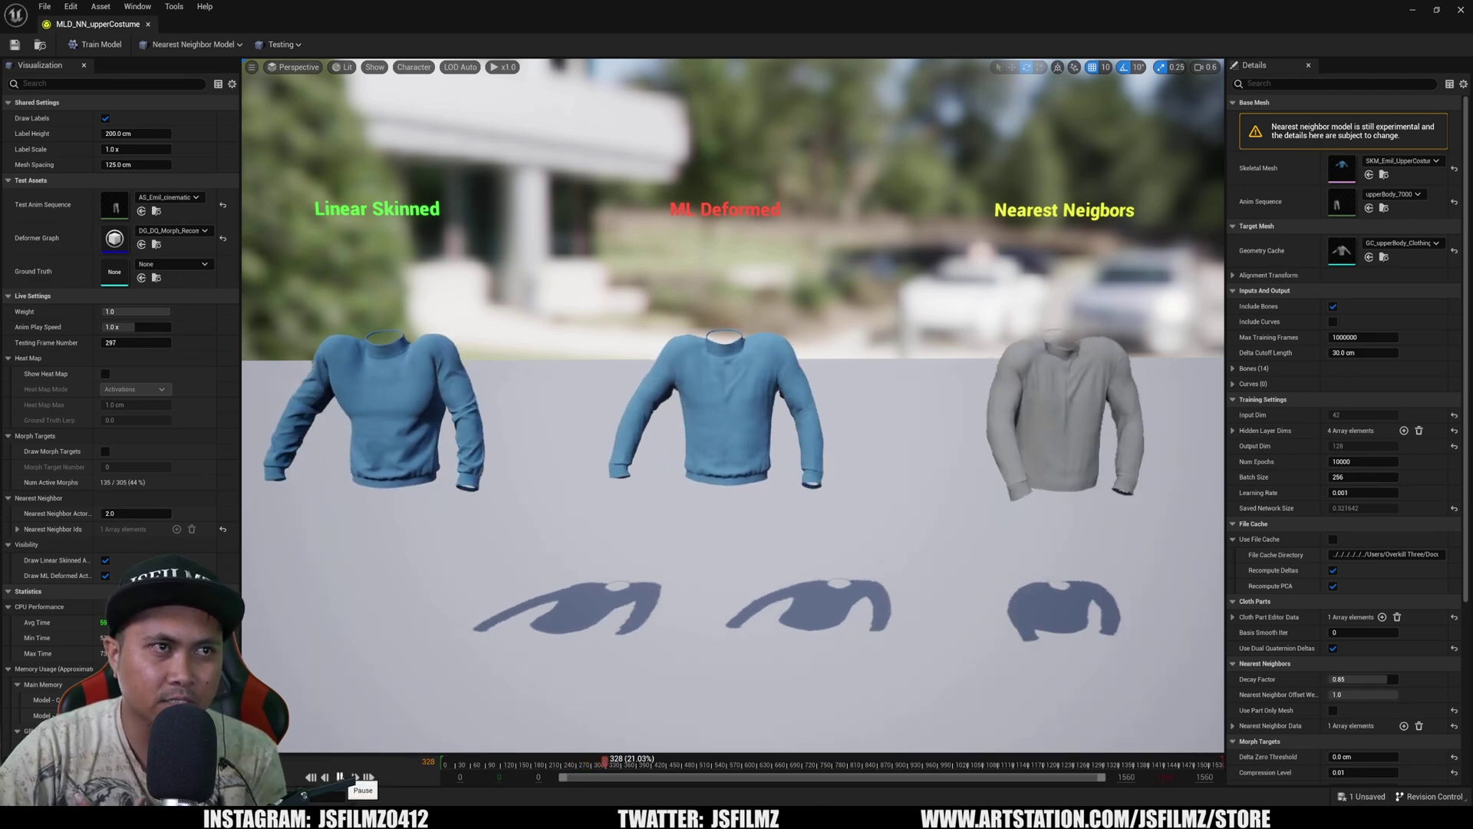
pyautogui.click(339, 777)
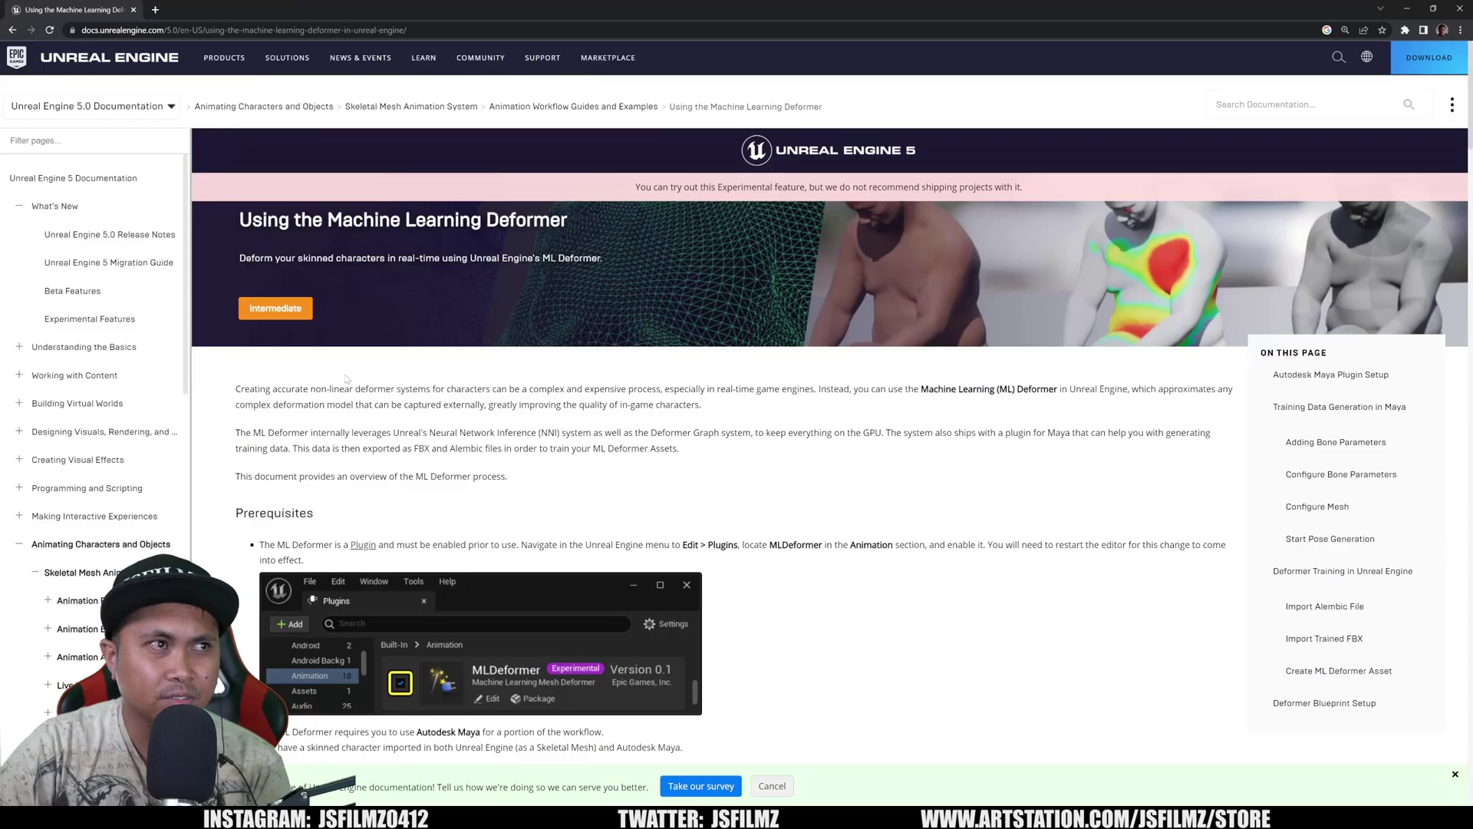
# Step: Scroll the ML Deformer docs from the Maya plugin notes through Training Data Generation to Import Alembic File
pyautogui.scroll(-4, 530, 429)
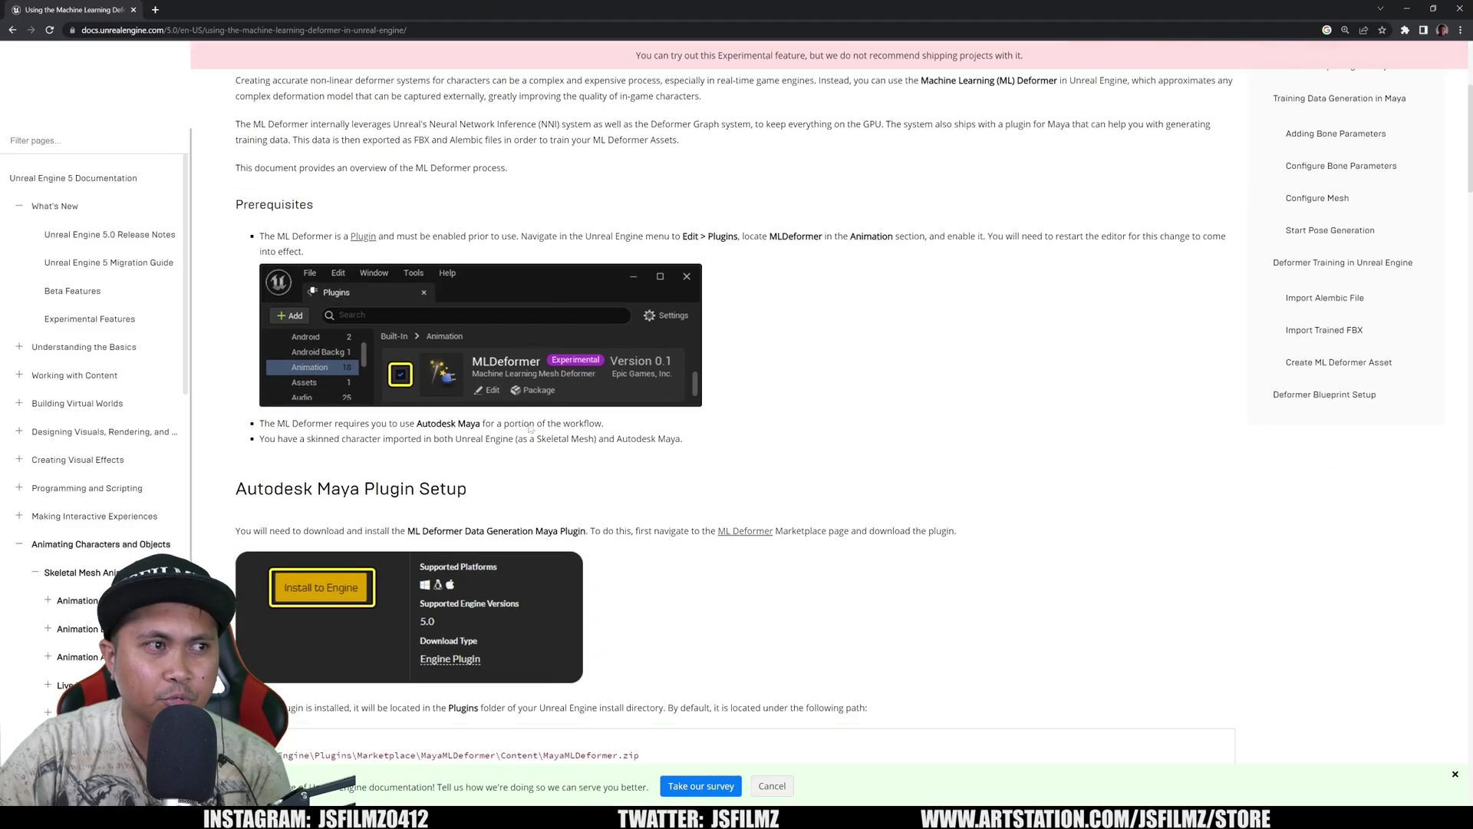
pyautogui.scroll(-8, 530, 428)
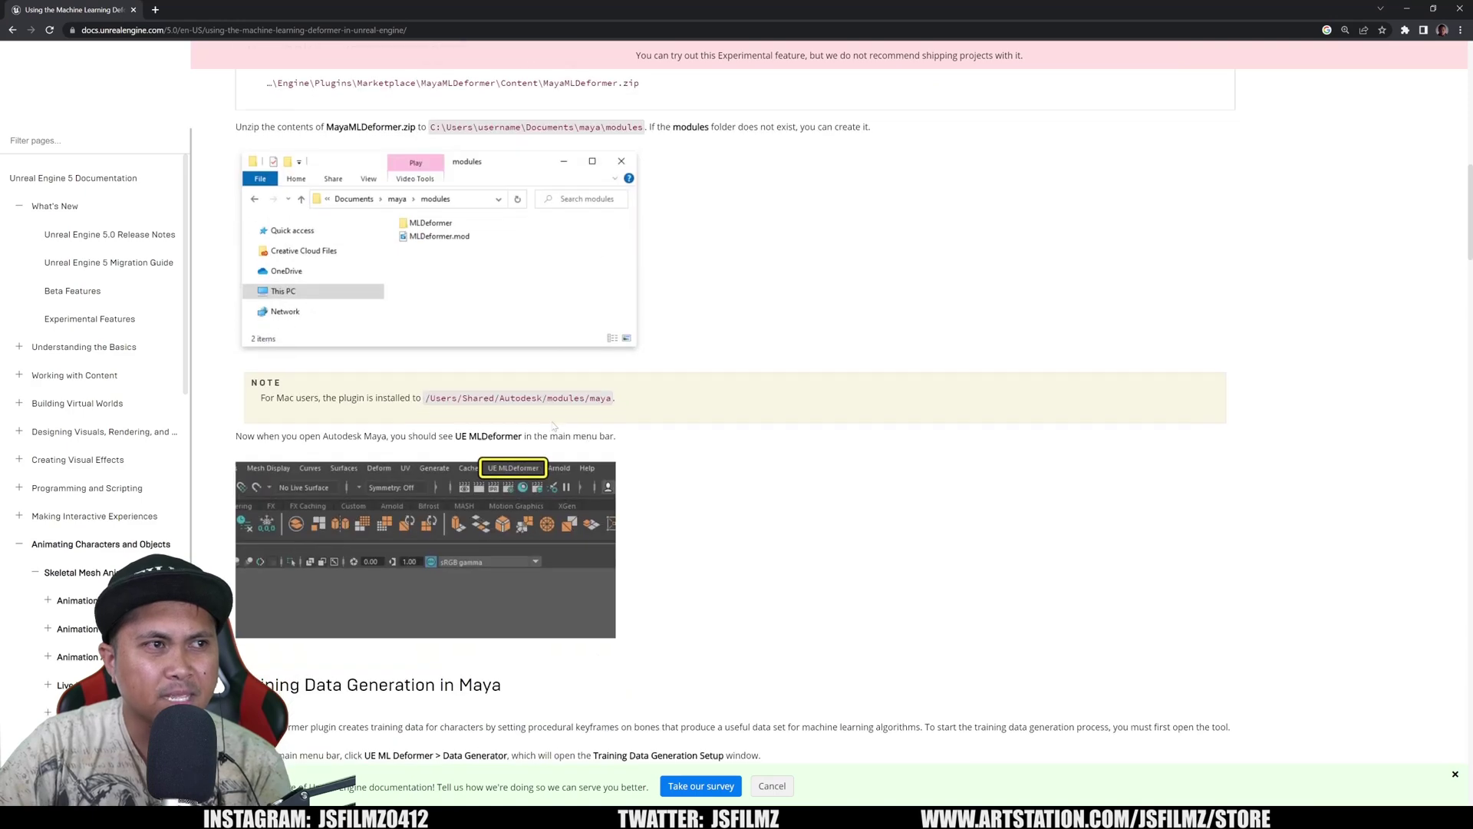
pyautogui.scroll(-6, 553, 426)
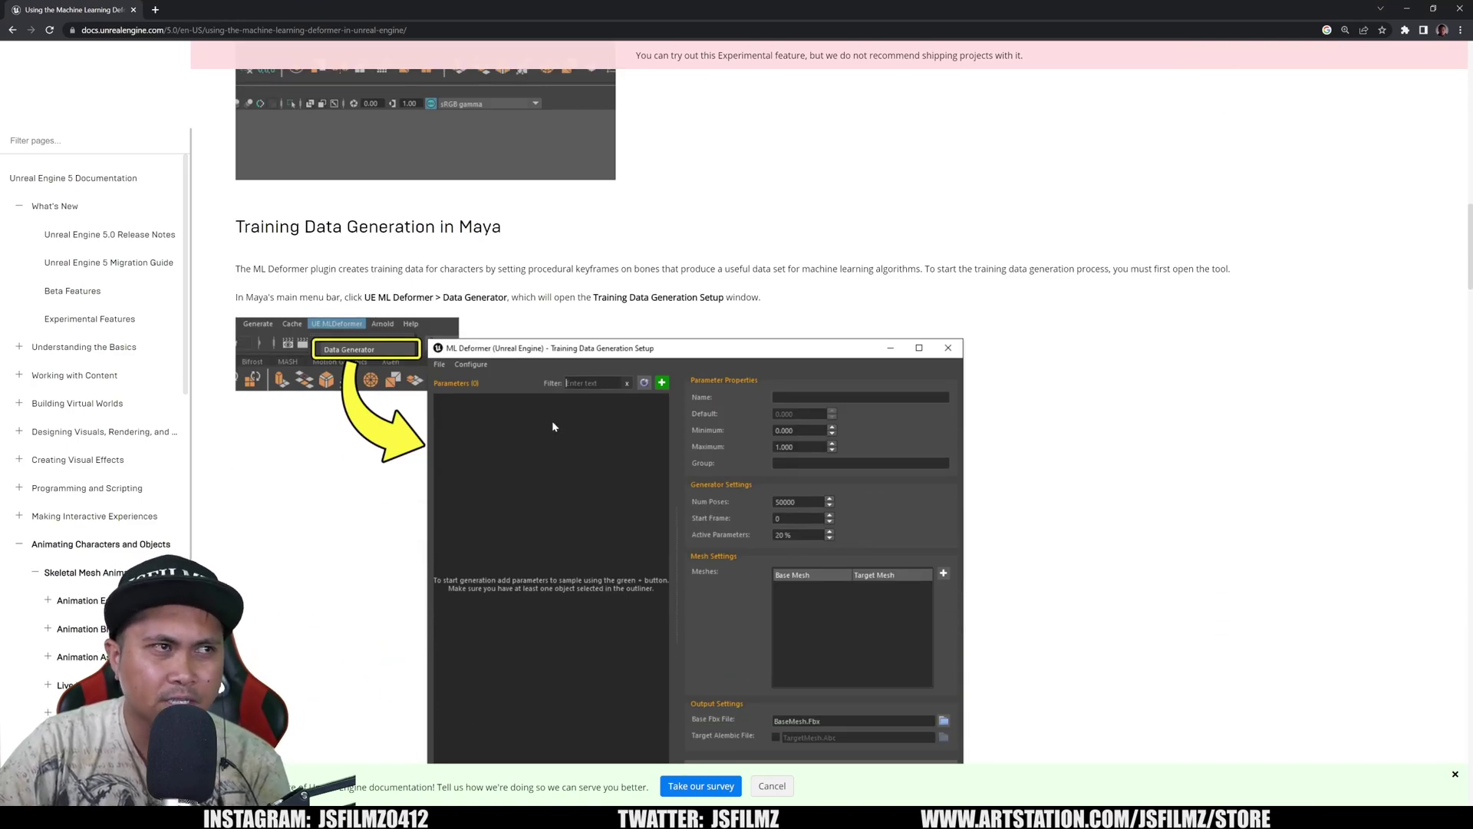
pyautogui.scroll(-2, 556, 428)
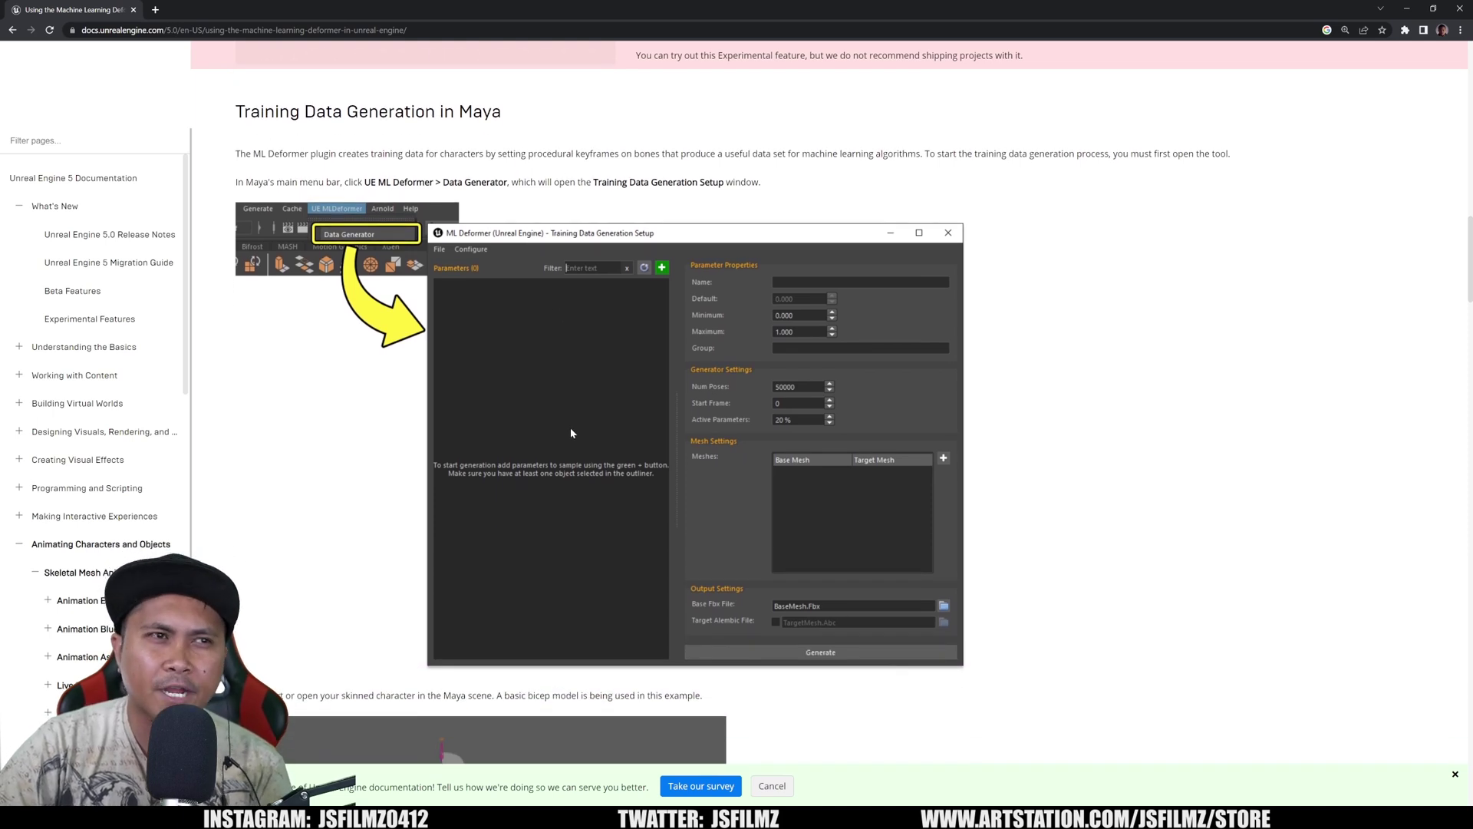
pyautogui.scroll(-3, 571, 433)
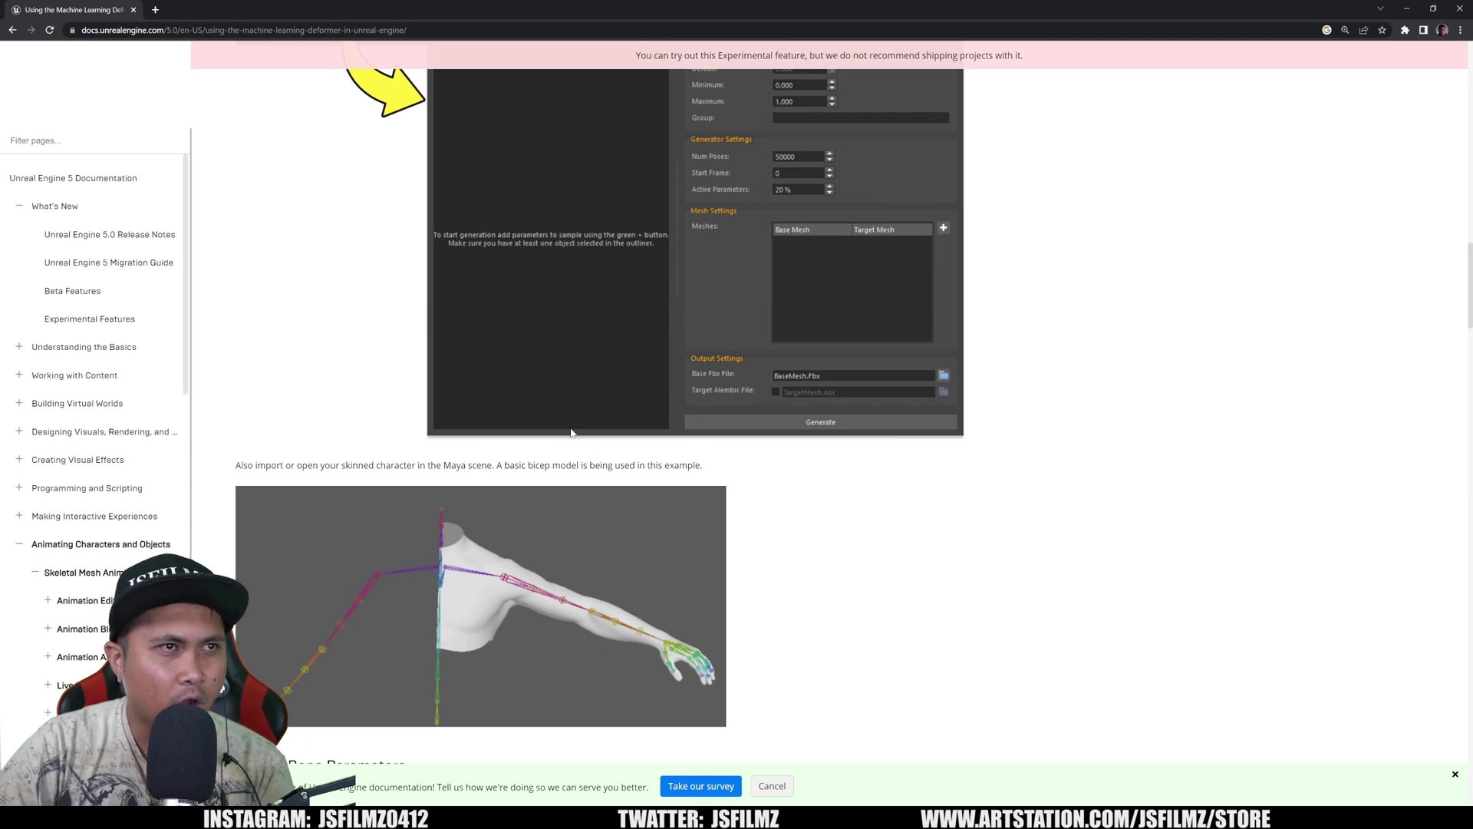
pyautogui.scroll(-5, 833, 479)
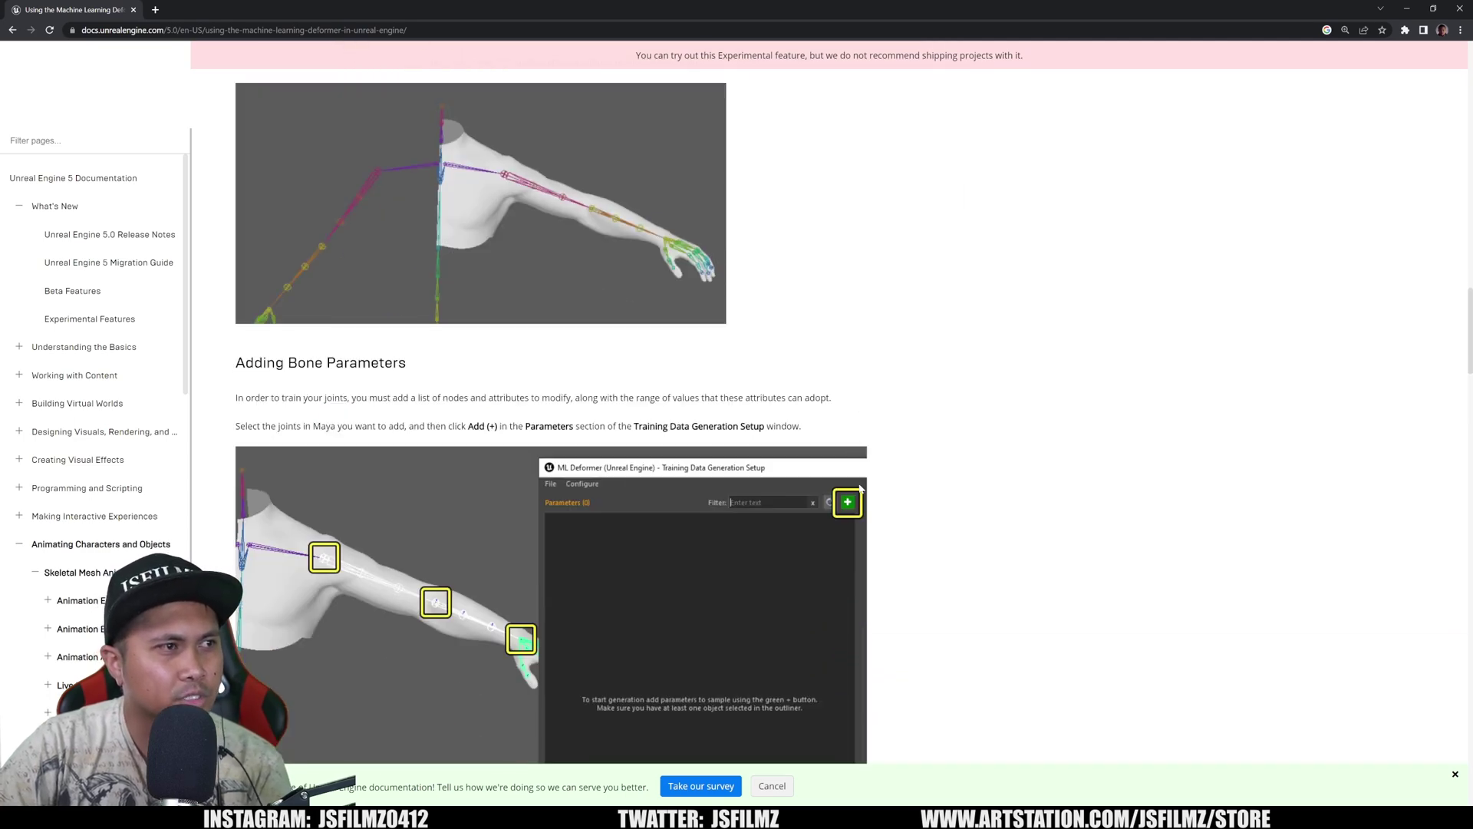
pyautogui.scroll(-5, 860, 489)
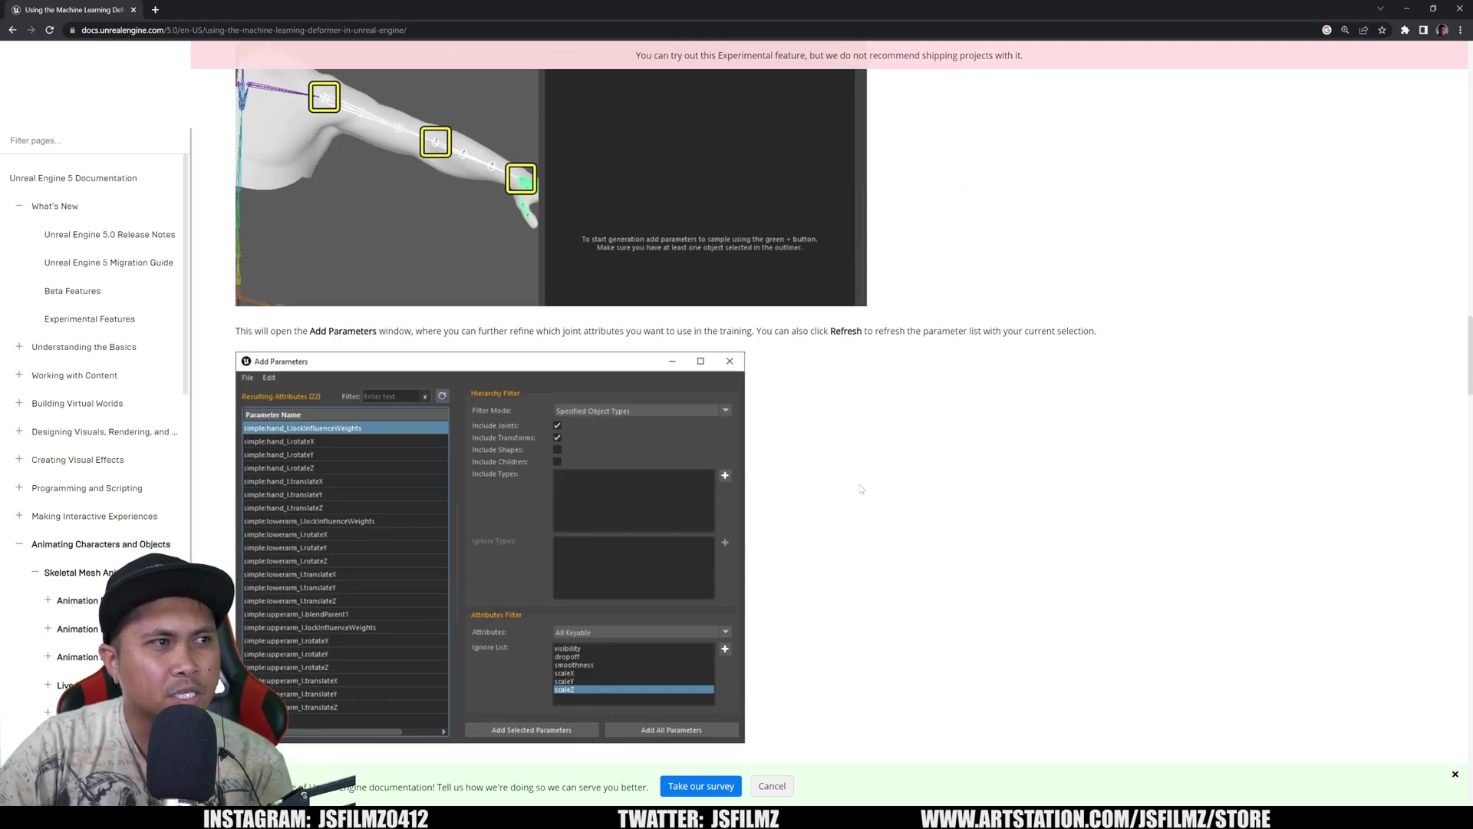
pyautogui.scroll(-1, 860, 488)
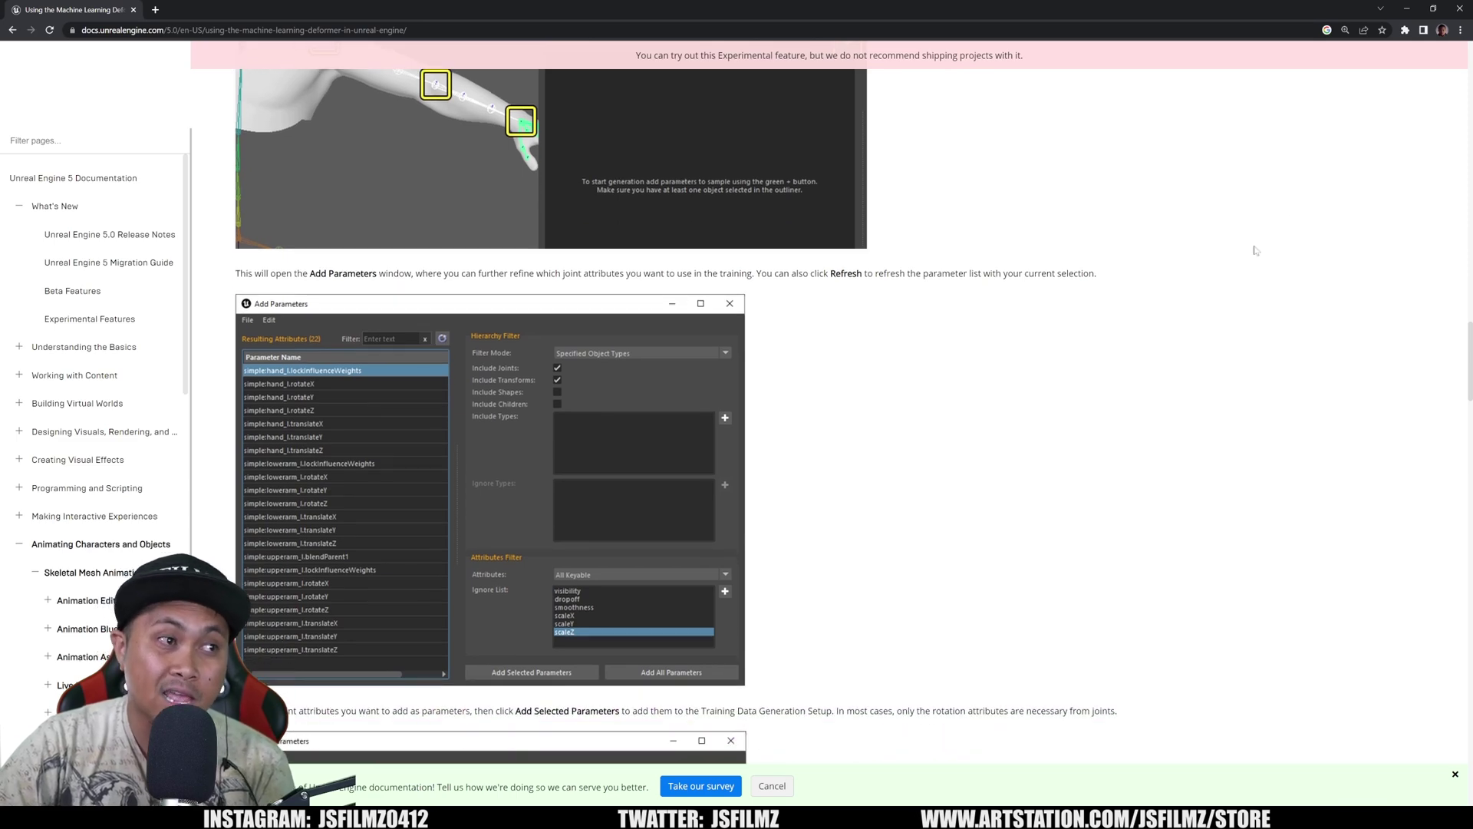
pyautogui.scroll(-3, 1296, 306)
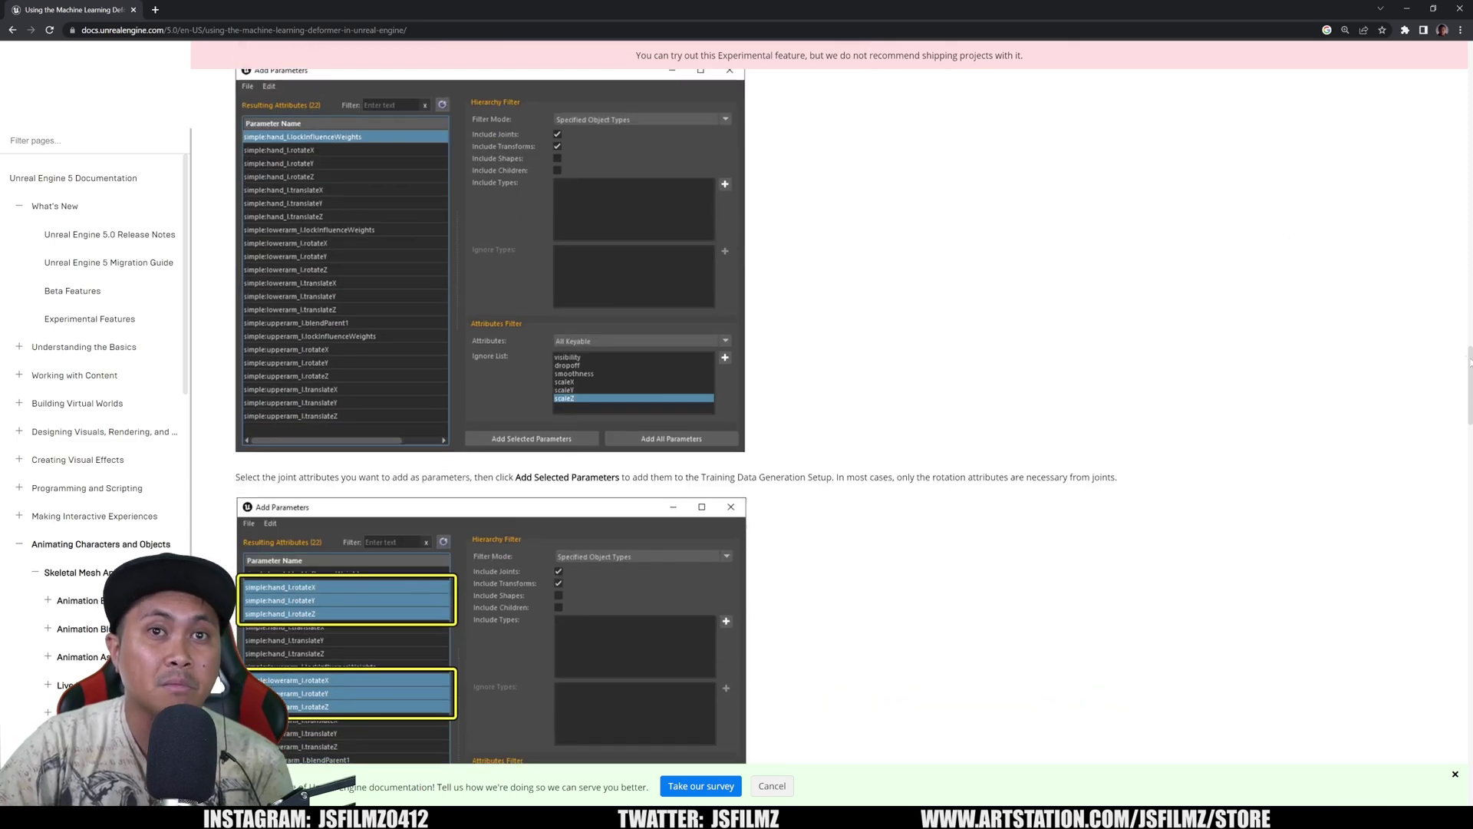
pyautogui.moveTo(1462, 357); pyautogui.dragTo(1470, 615)
pyautogui.scroll(-5, 1357, 604)
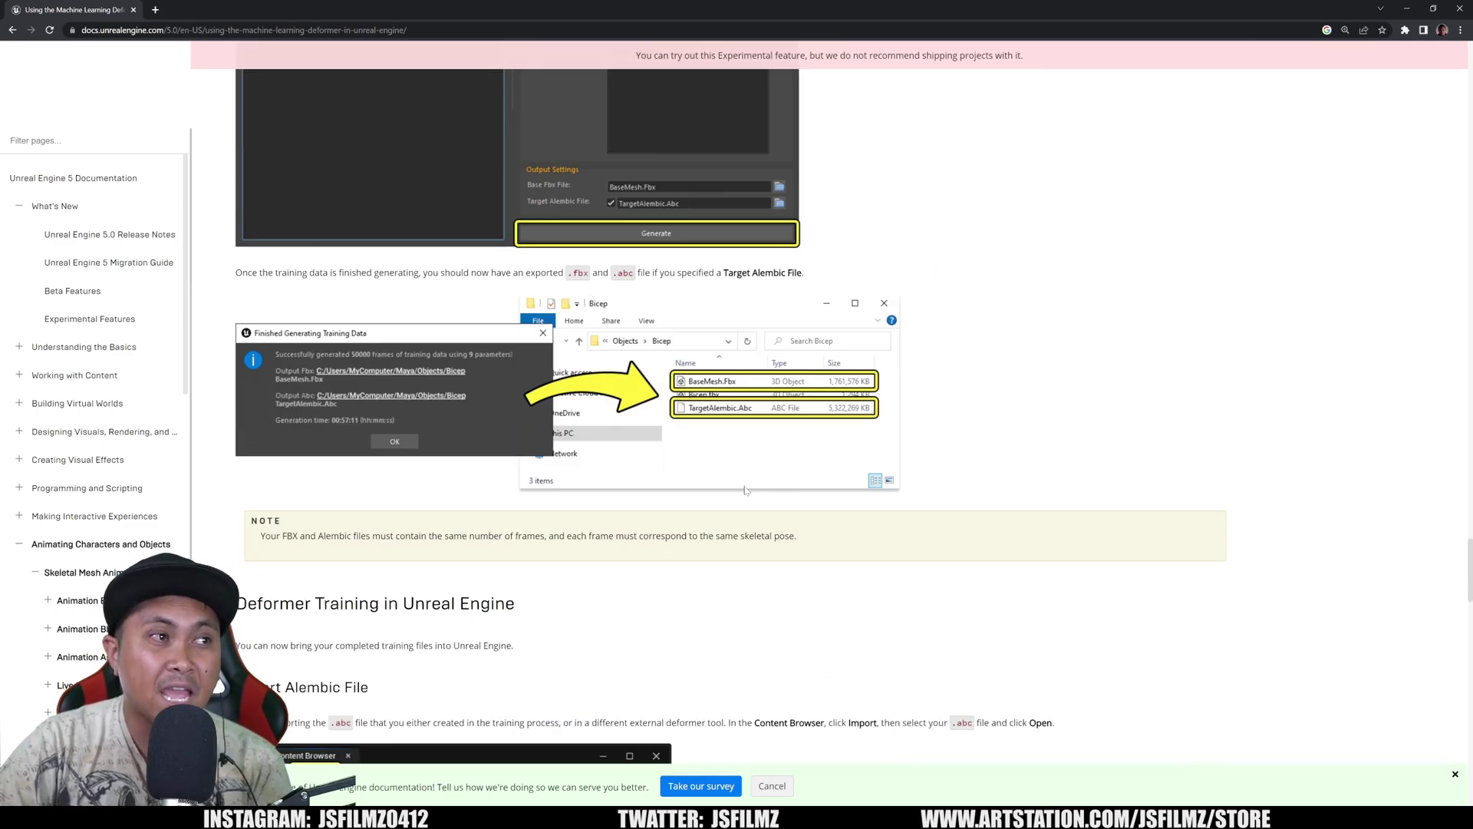
pyautogui.scroll(-5, 744, 491)
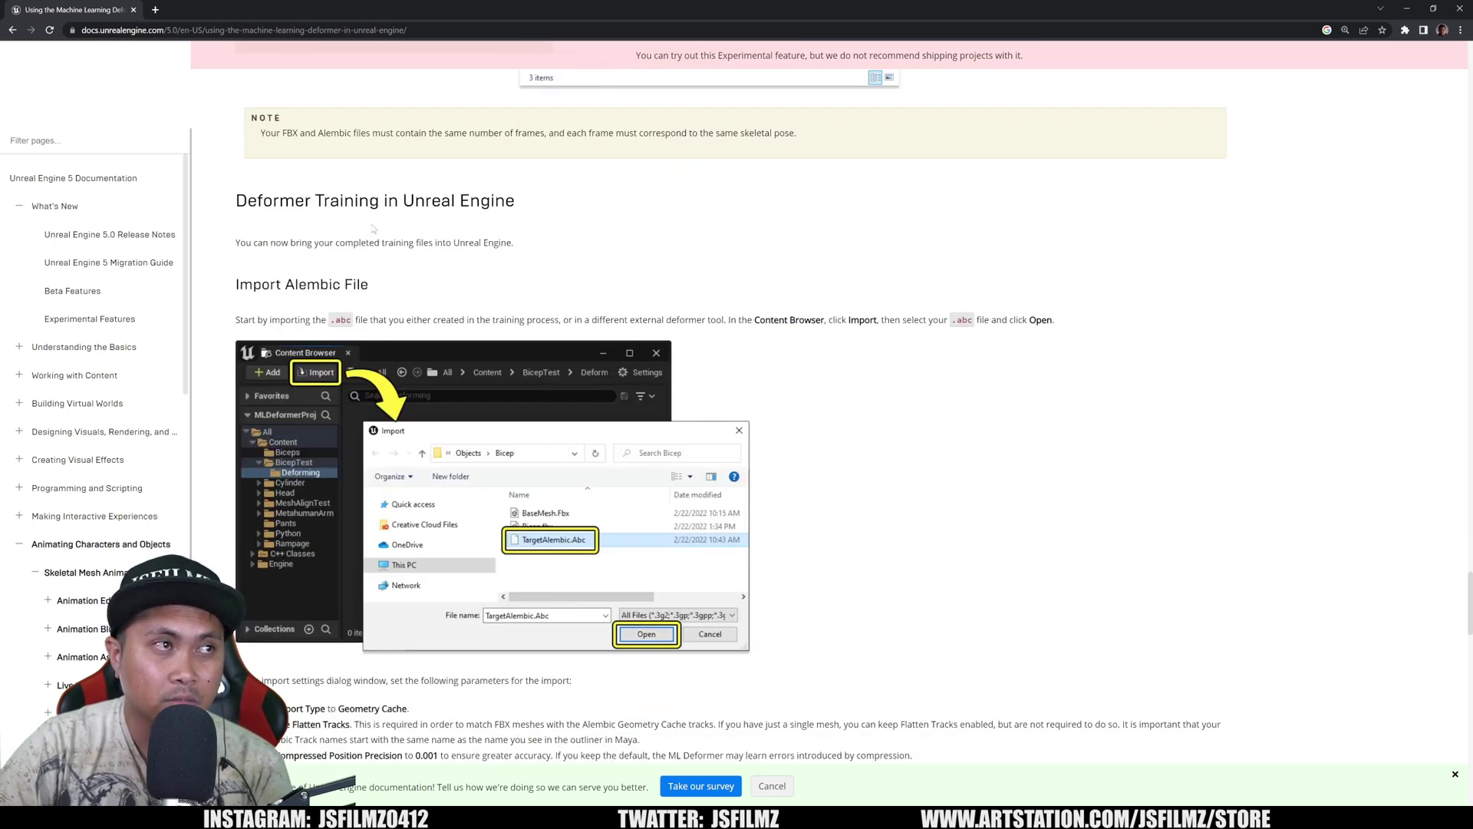
# Step: Read past Import Trained FBX and Create ML Deformer Asset to Deformer Blueprint Setup, then return to the editor
pyautogui.scroll(4, 550, 345)
pyautogui.scroll(-1, 552, 341)
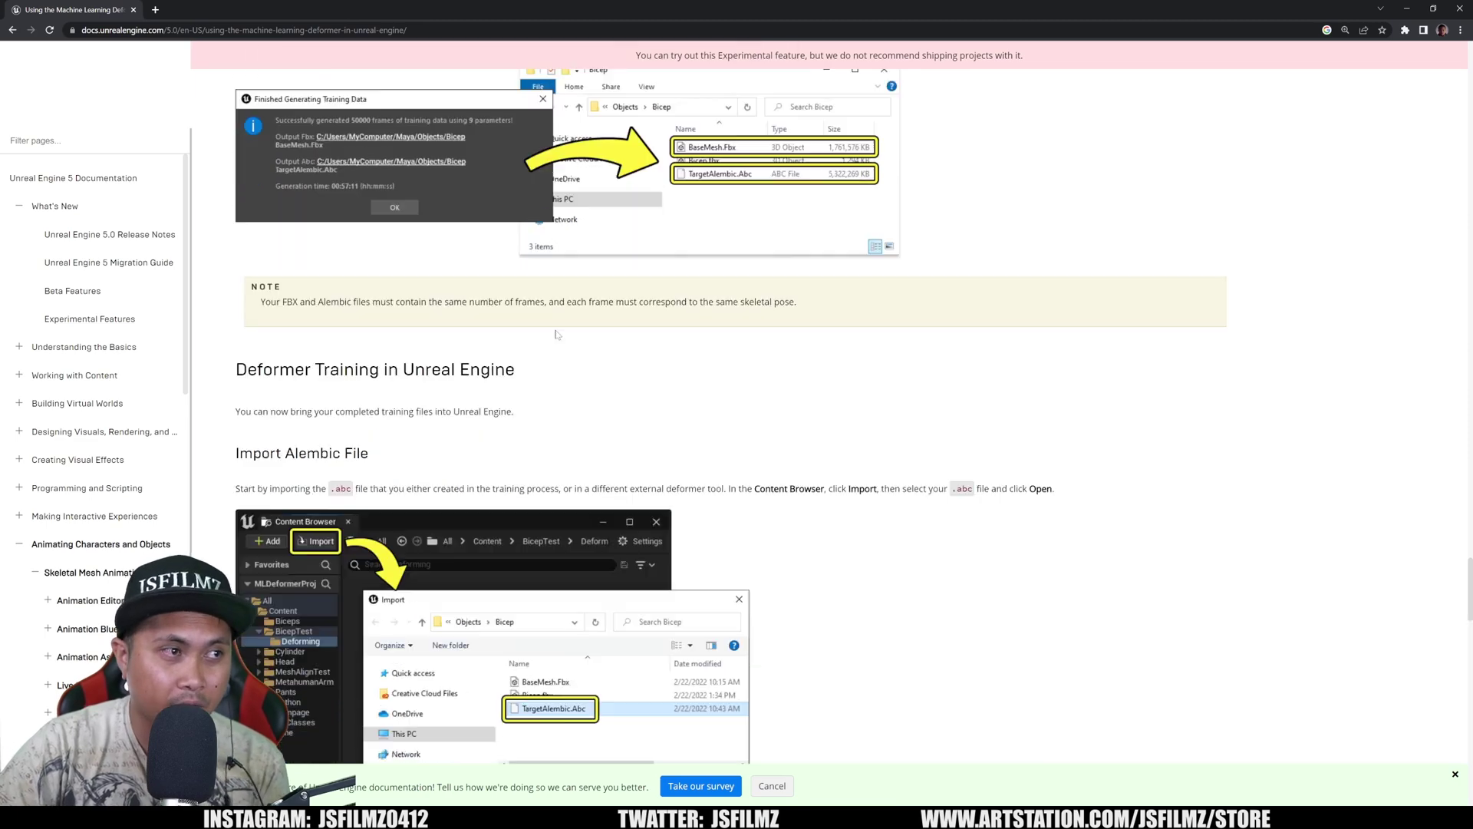
pyautogui.scroll(2, 557, 334)
pyautogui.scroll(-6, 558, 334)
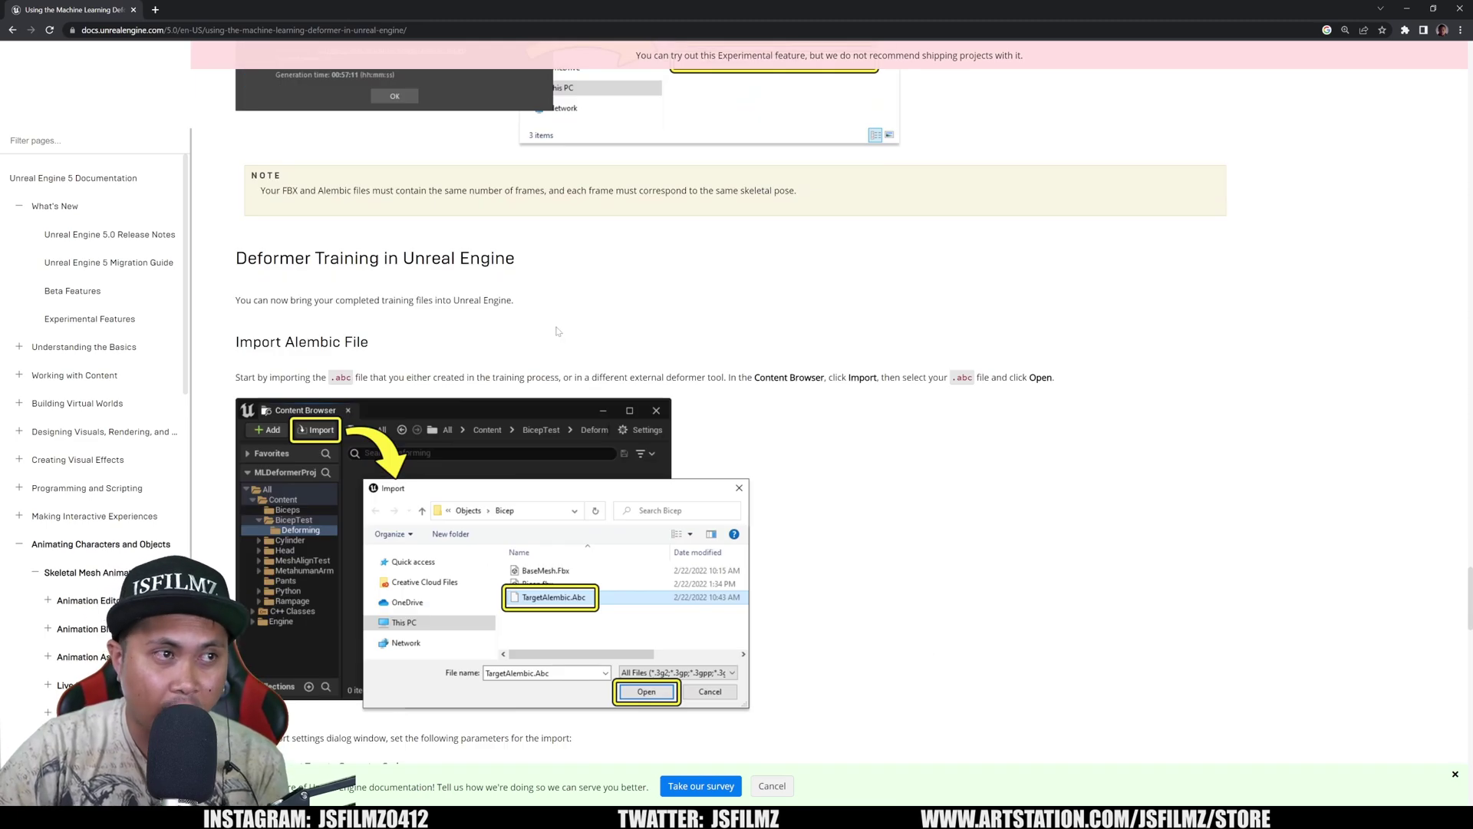
pyautogui.scroll(-4, 558, 331)
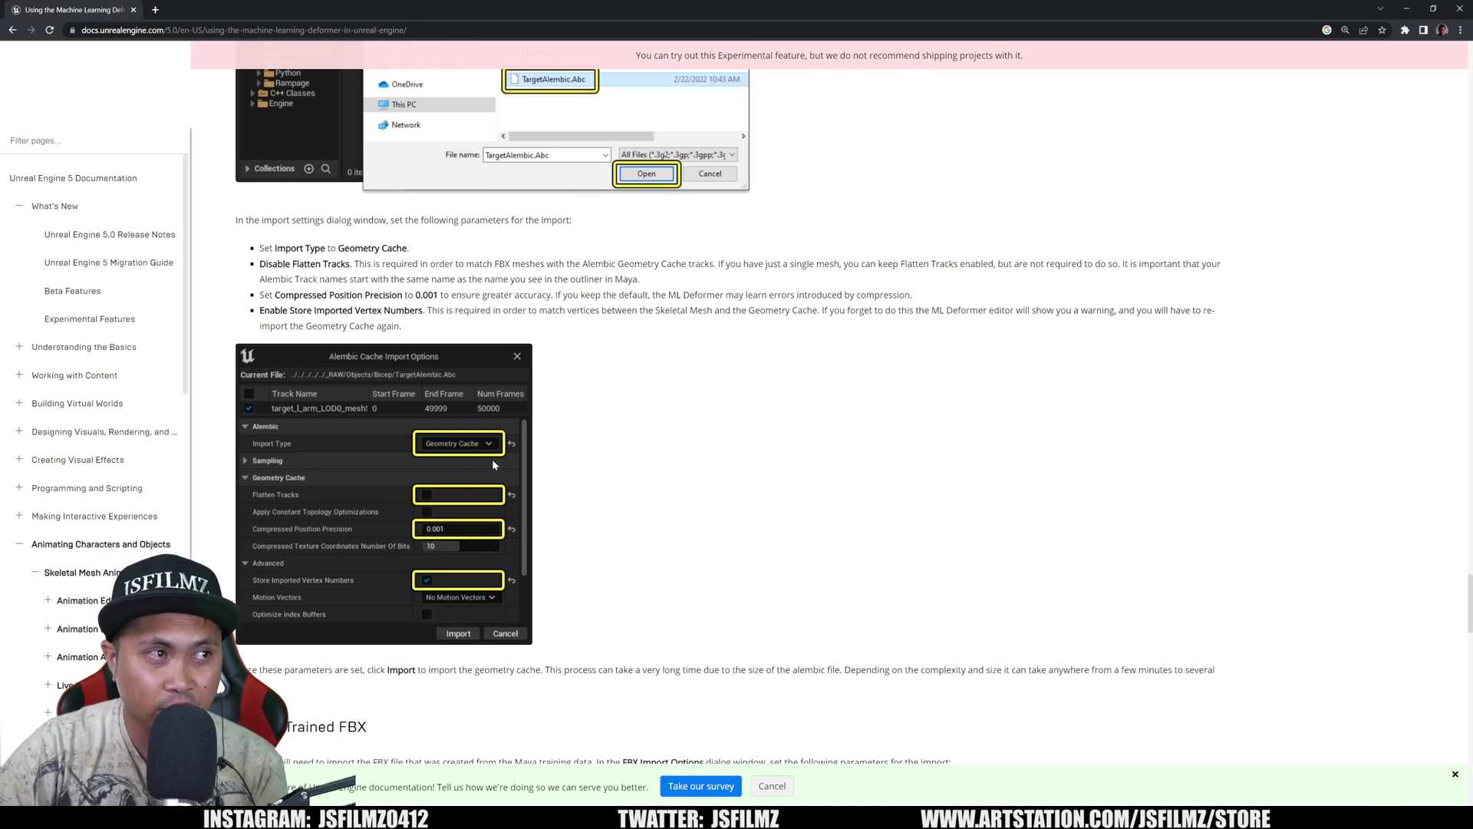
pyautogui.scroll(-5, 494, 464)
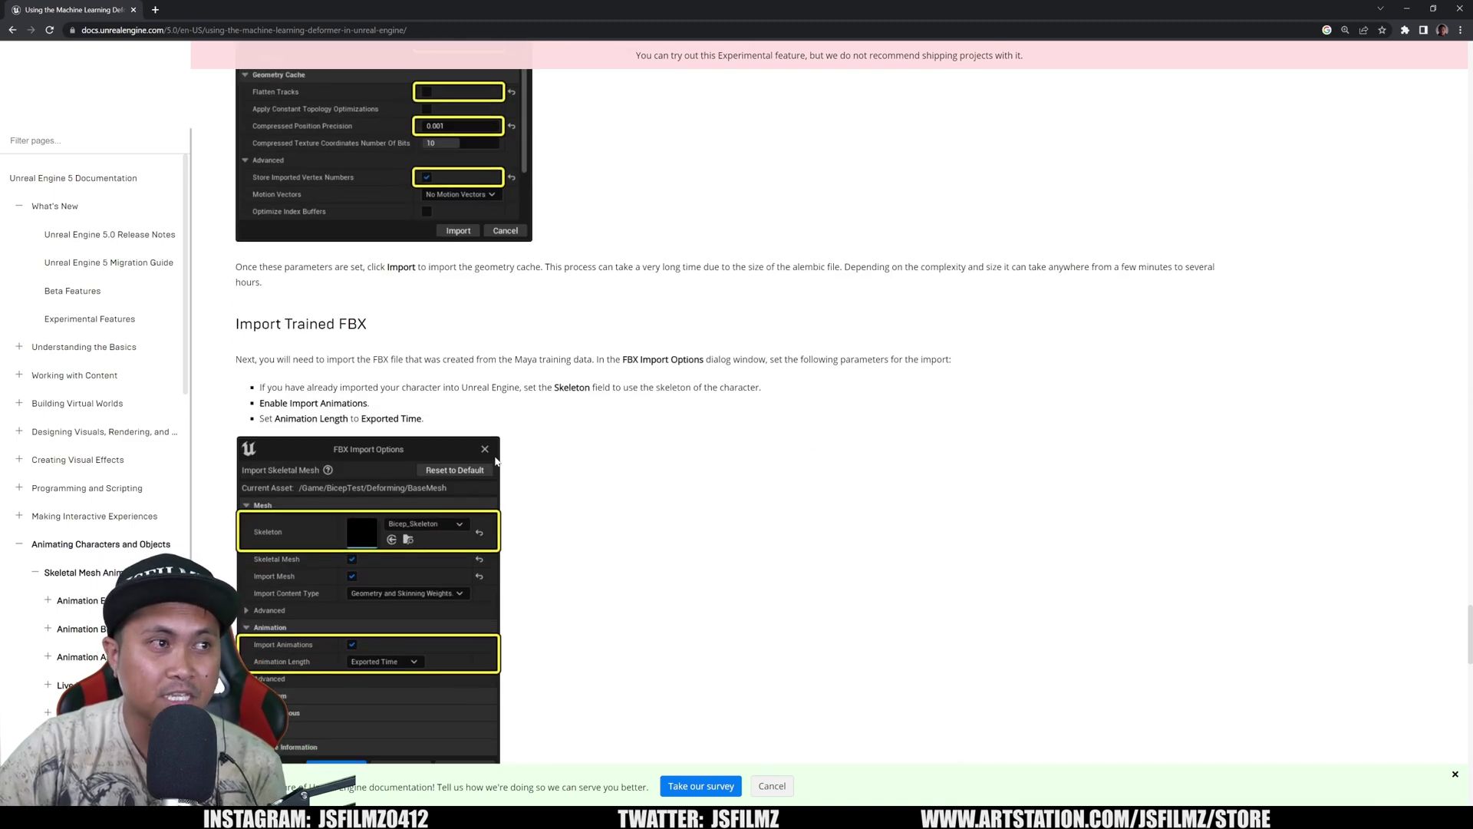
pyautogui.scroll(-10, 496, 460)
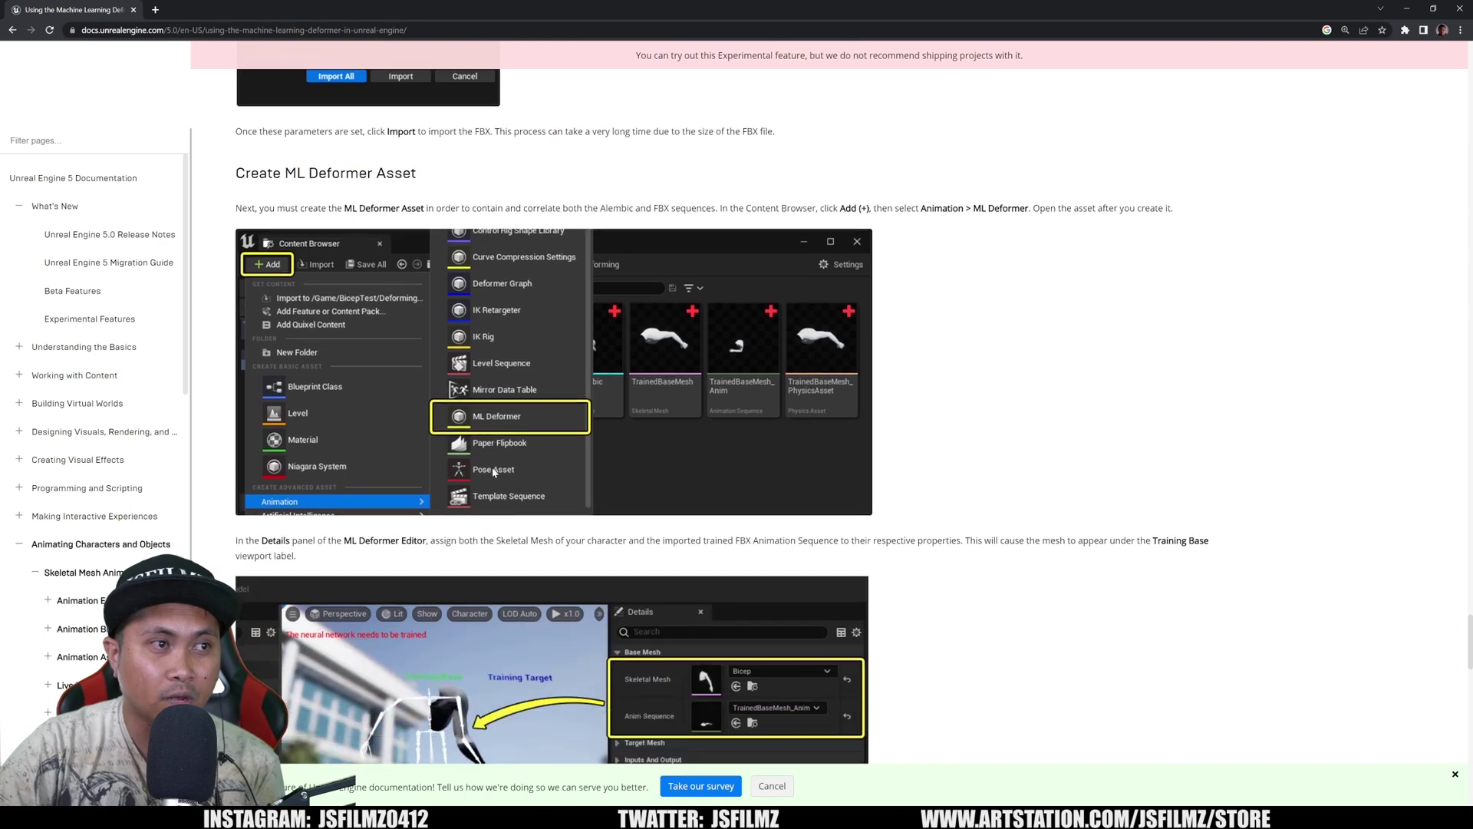
pyautogui.scroll(-11, 493, 470)
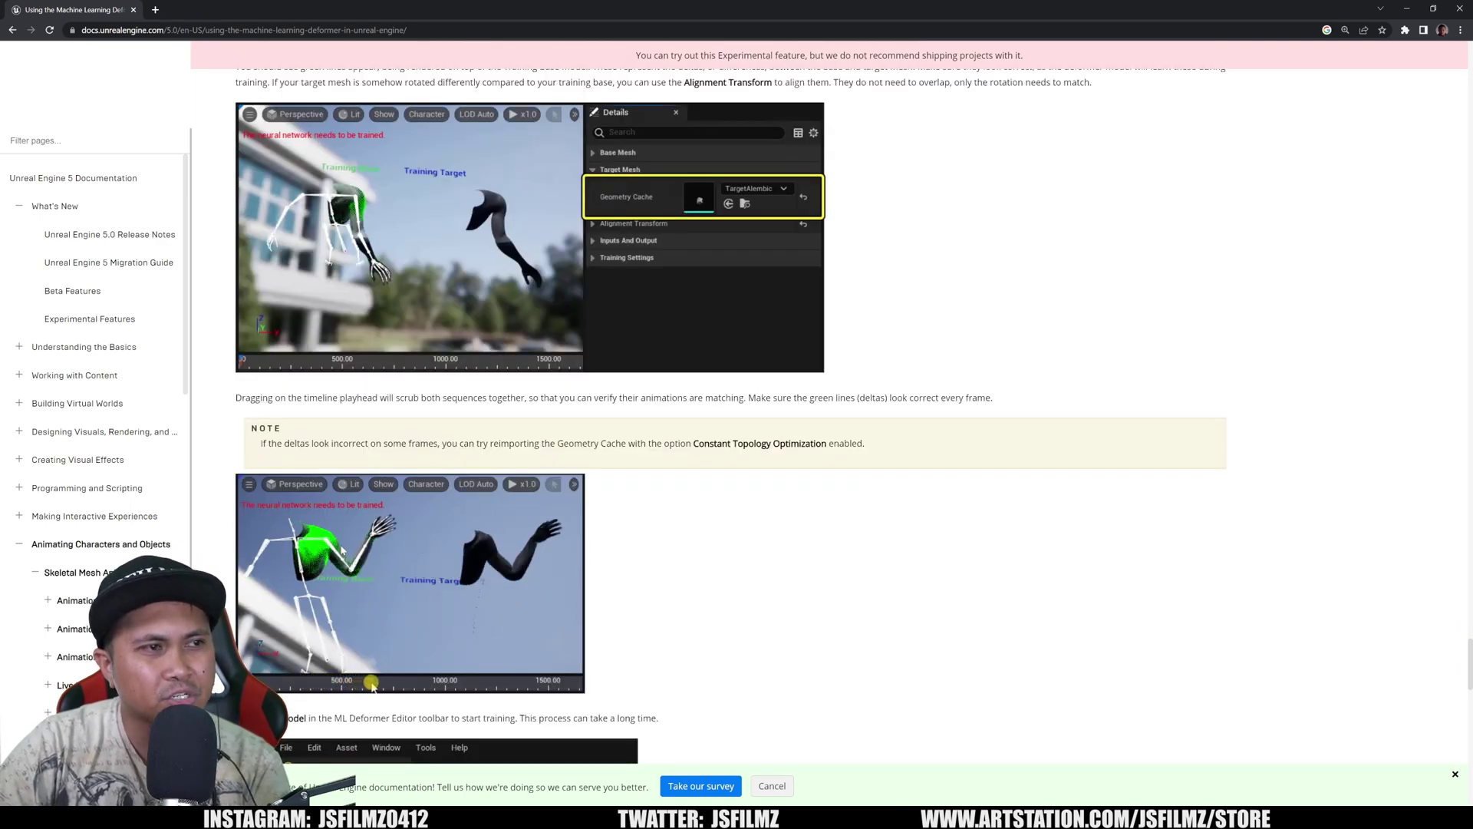
pyautogui.scroll(-1, 342, 549)
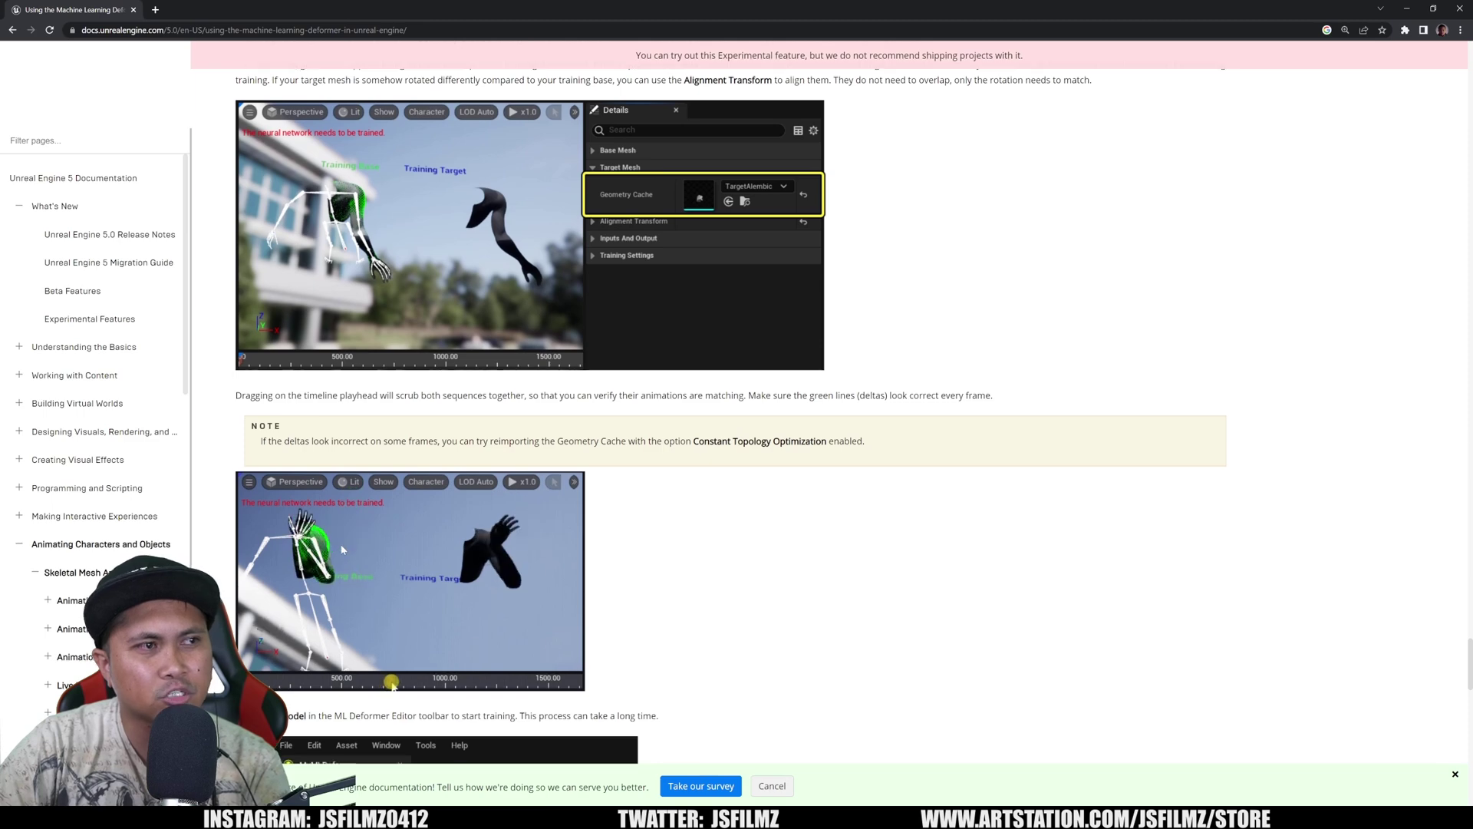
pyautogui.scroll(-3, 342, 549)
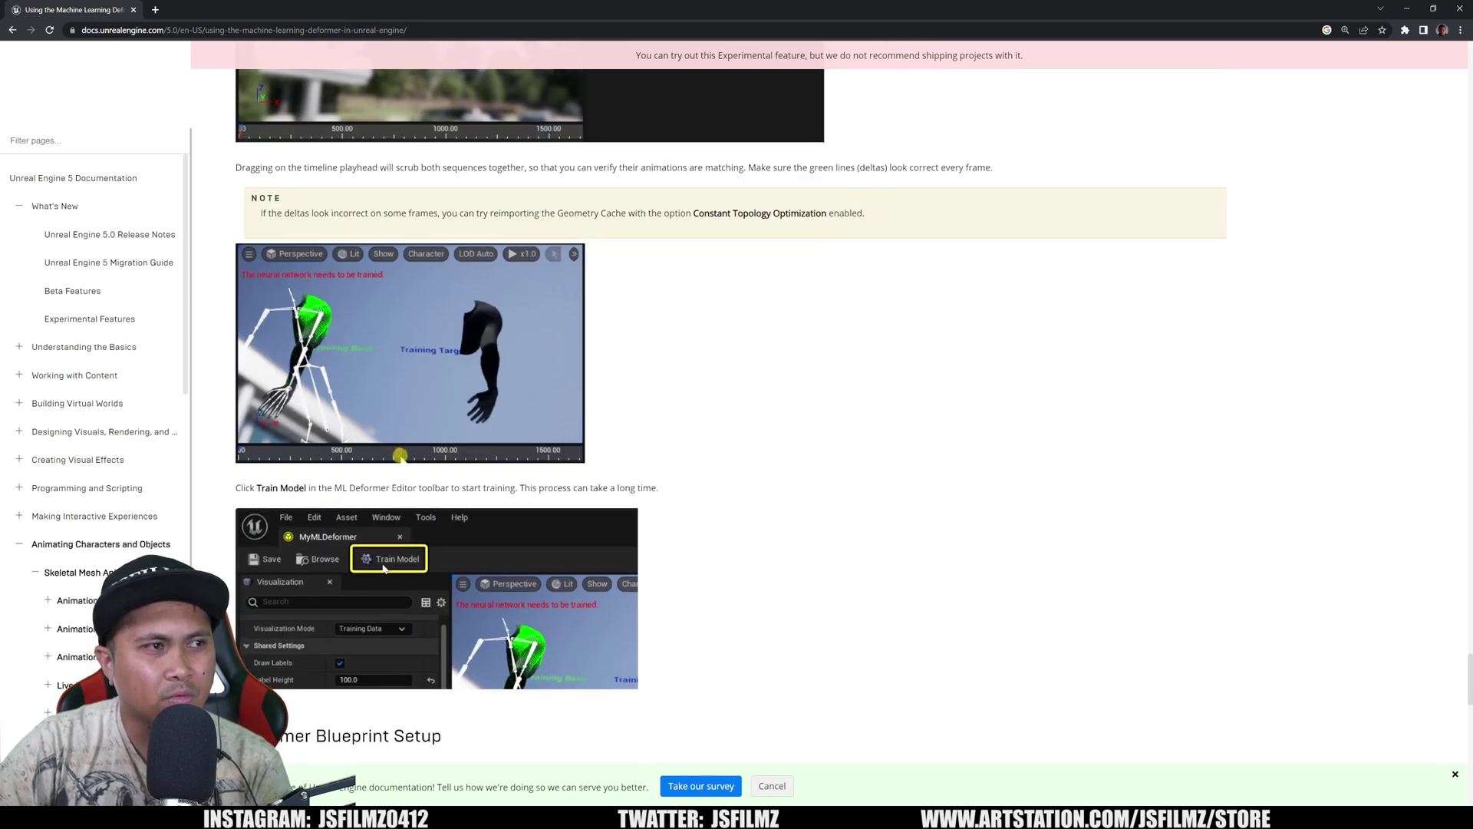
pyautogui.scroll(-5, 384, 568)
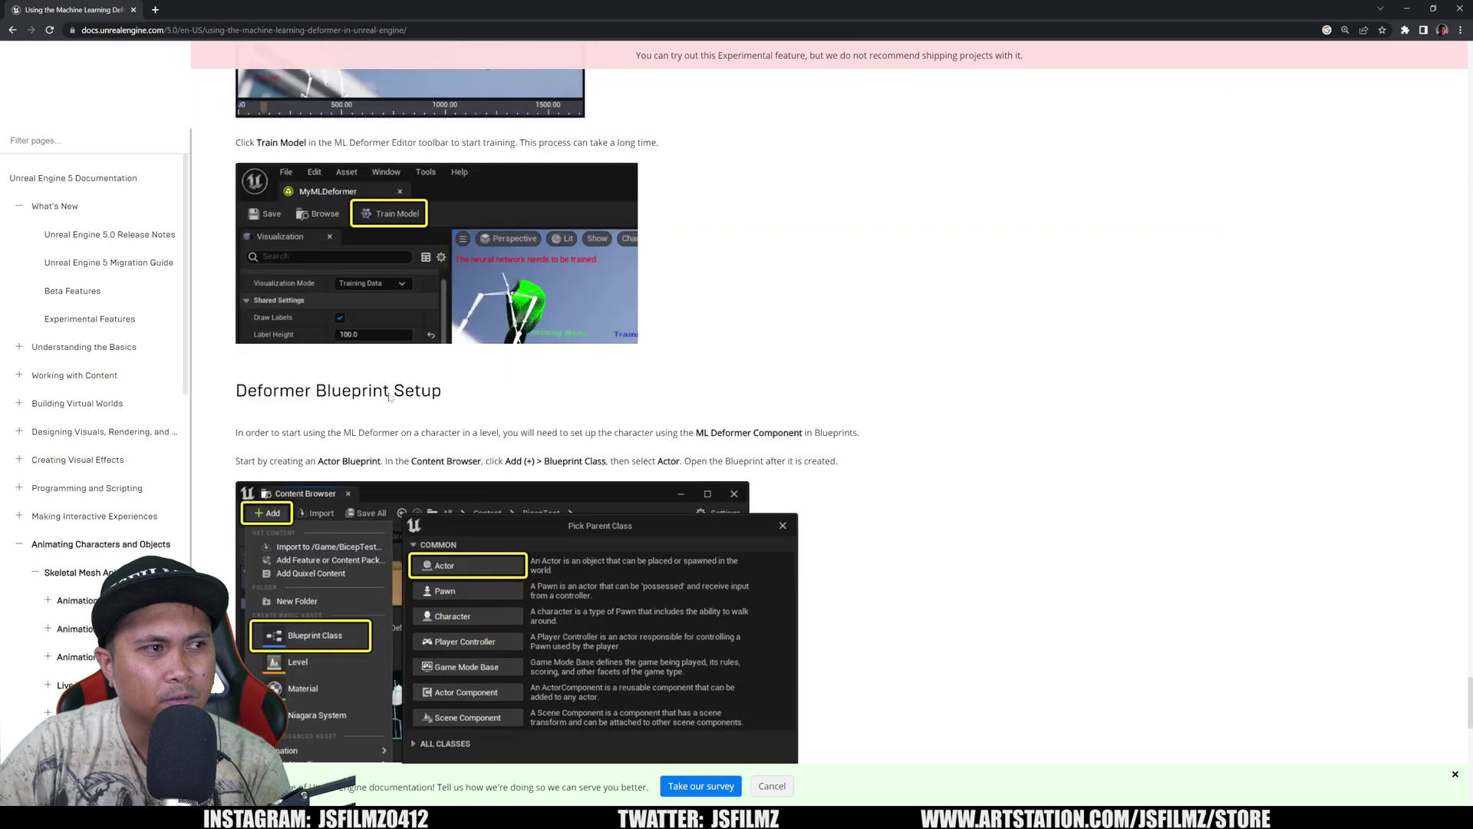
pyautogui.scroll(-7, 430, 368)
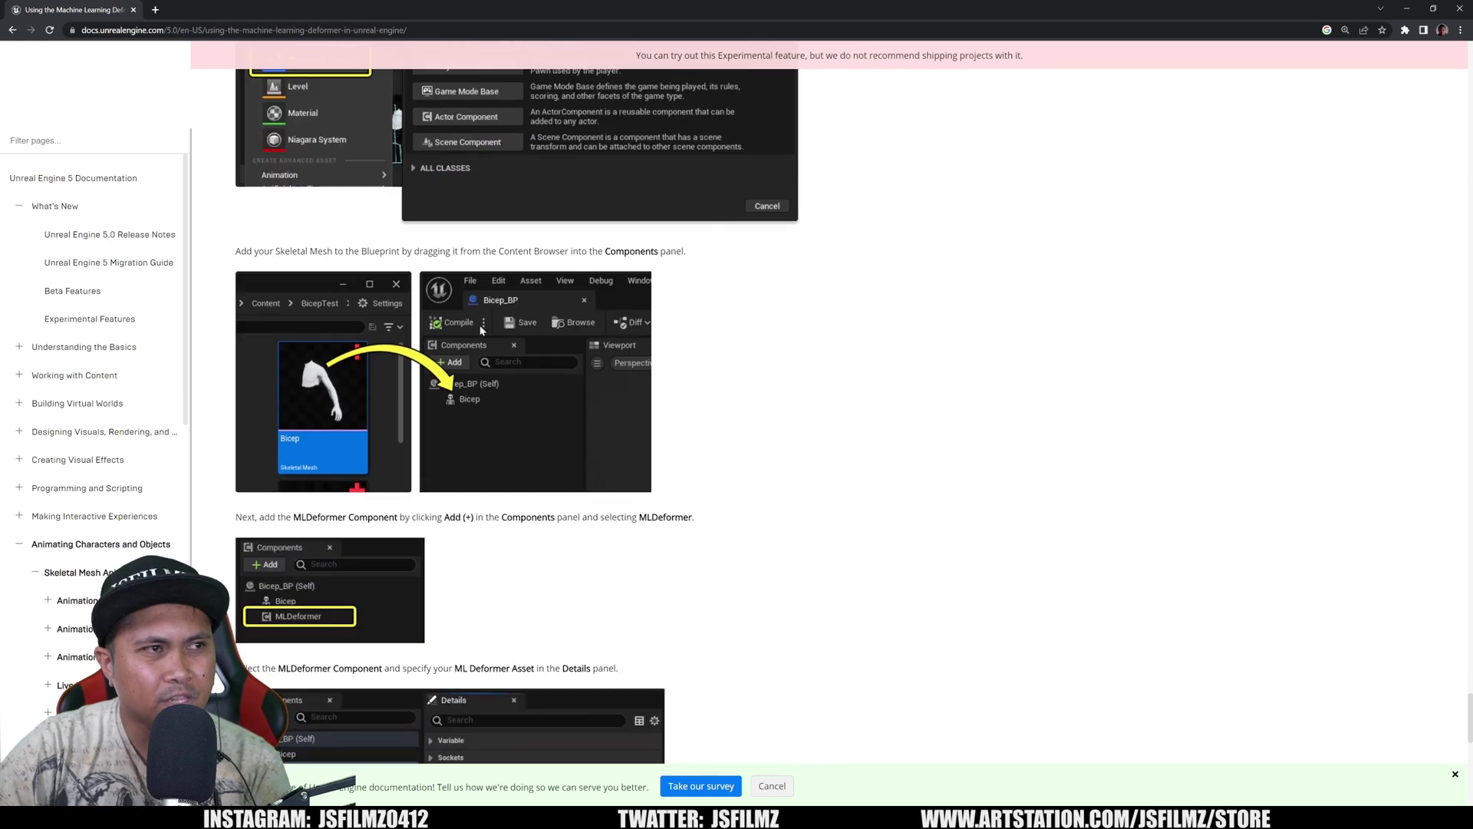
pyautogui.scroll(-7, 481, 330)
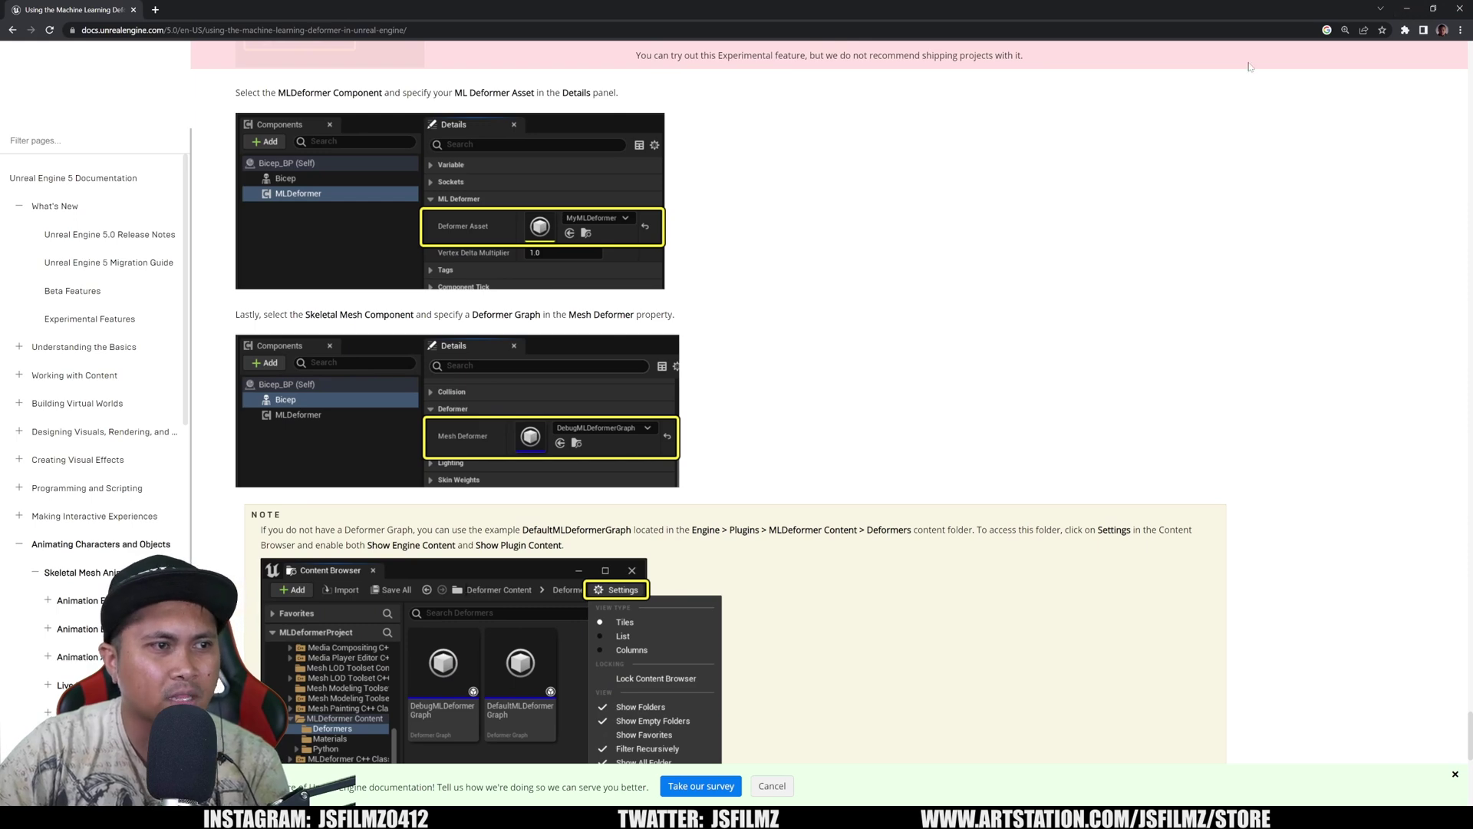
pyautogui.click(1406, 9)
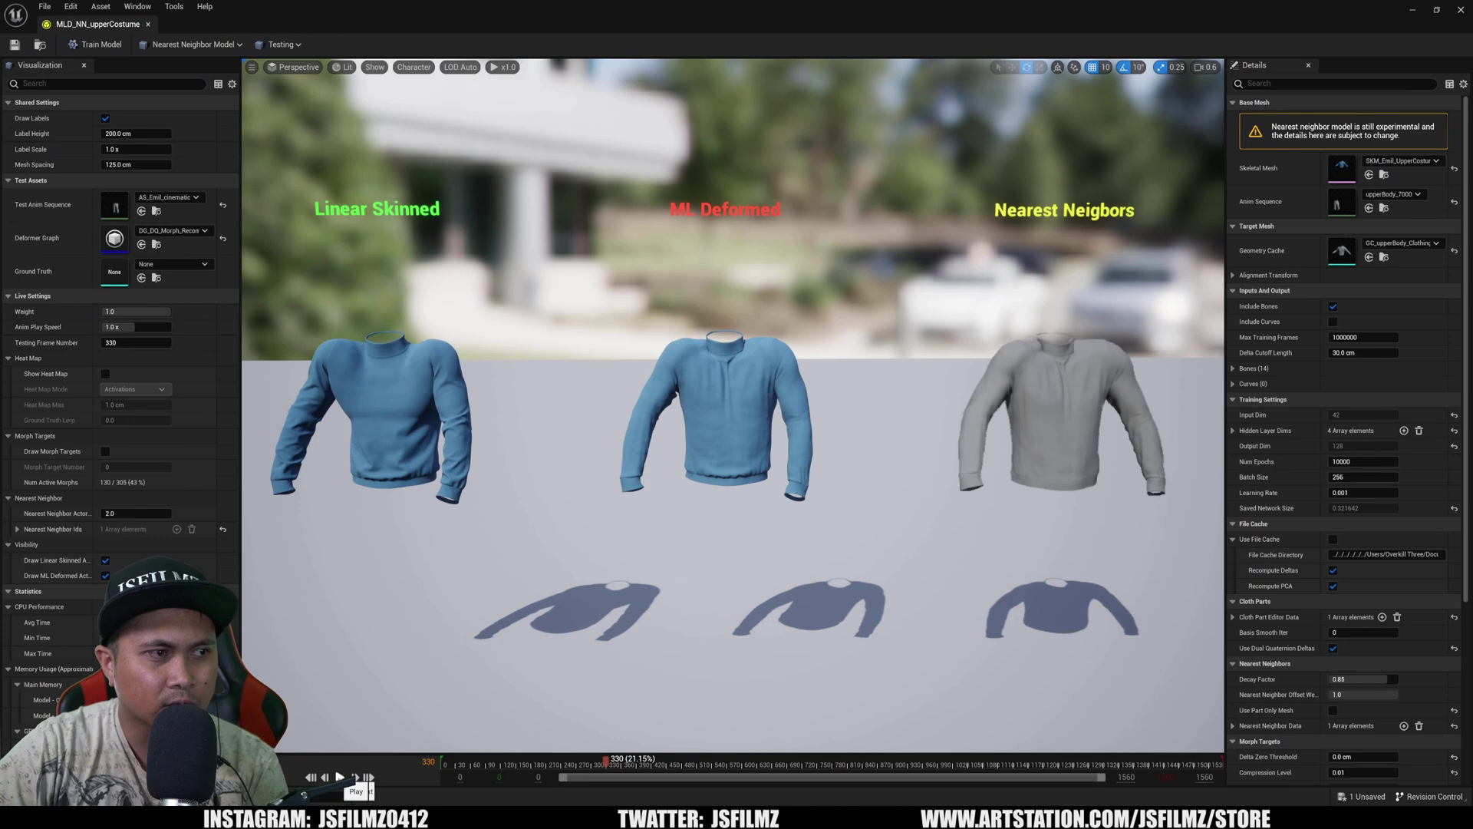
# Step: Play and pause the three-sweater comparison, stopping around frames 436 and 480, then freeze it
pyautogui.click(340, 777)
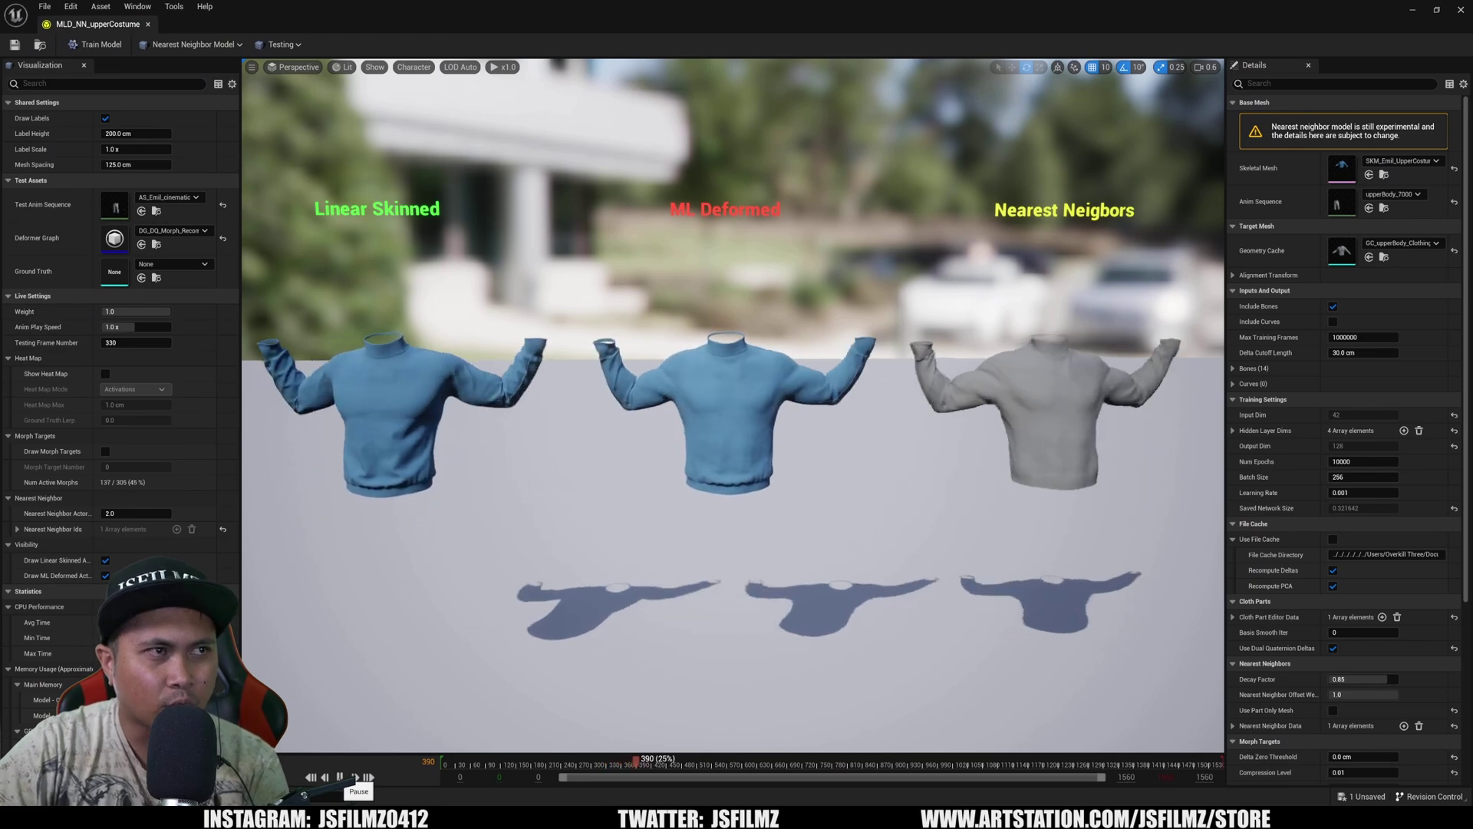
pyautogui.click(340, 777)
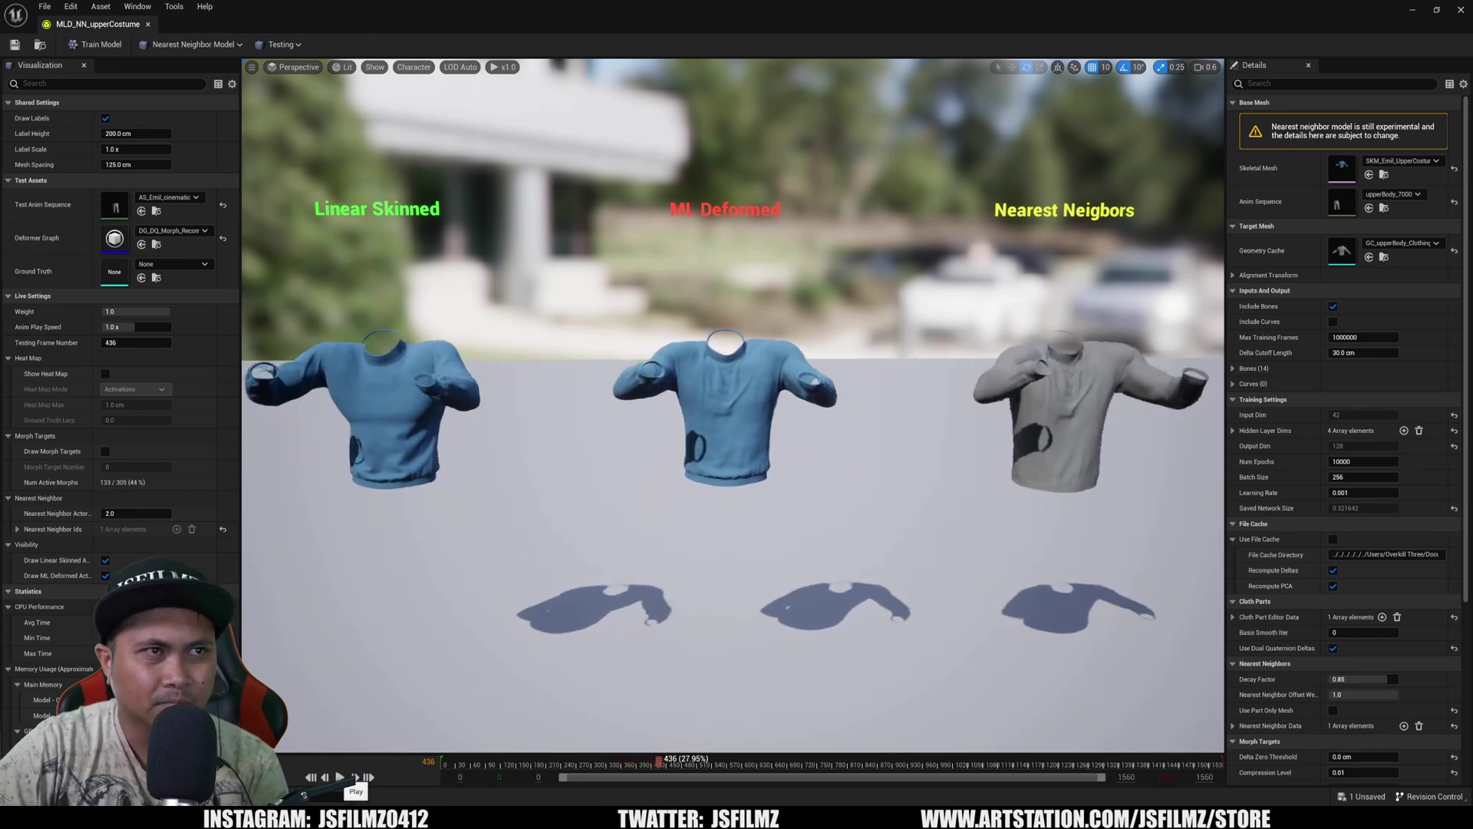
pyautogui.click(340, 777)
pyautogui.click(340, 776)
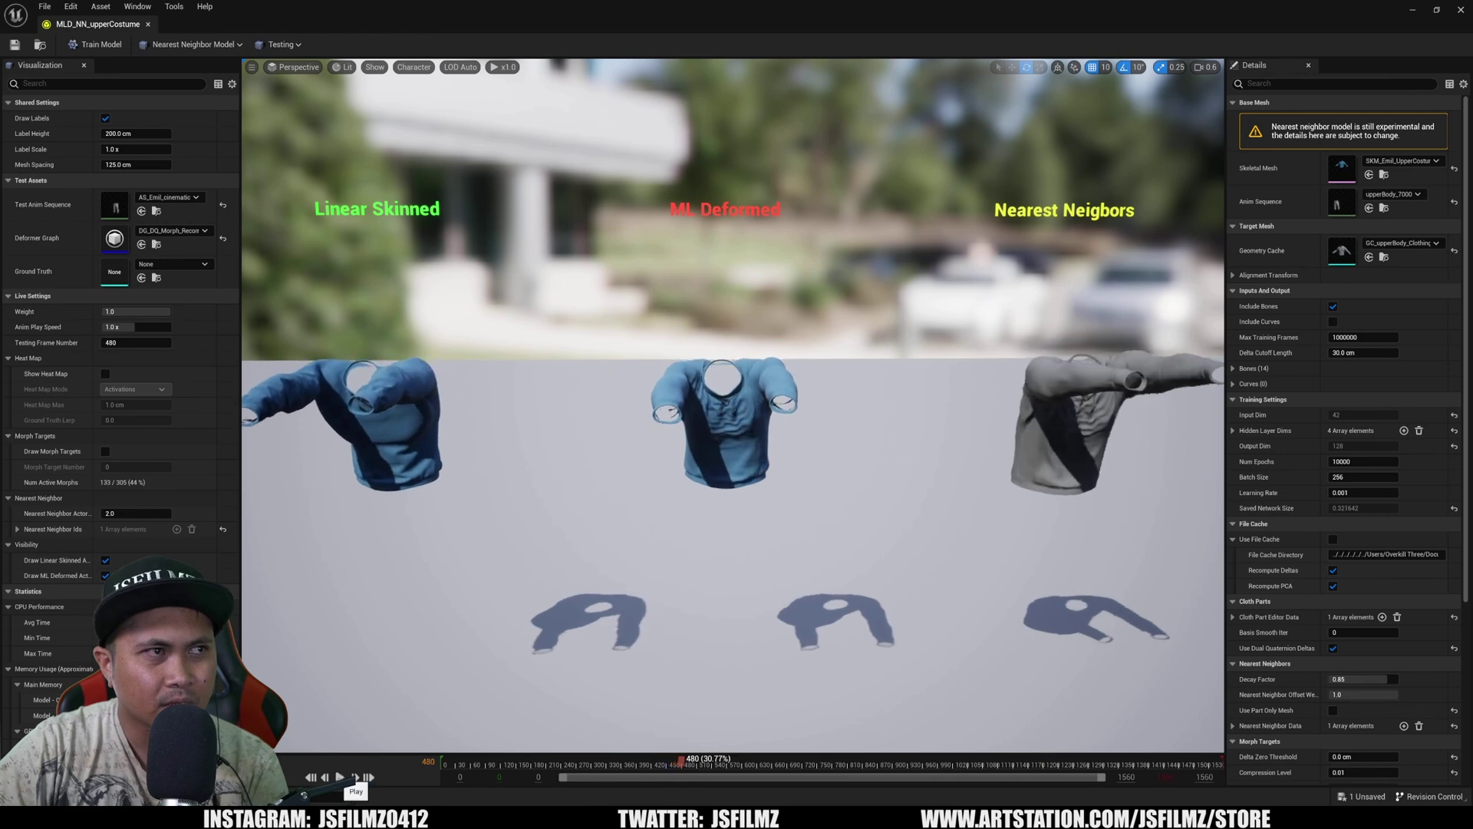
pyautogui.click(340, 777)
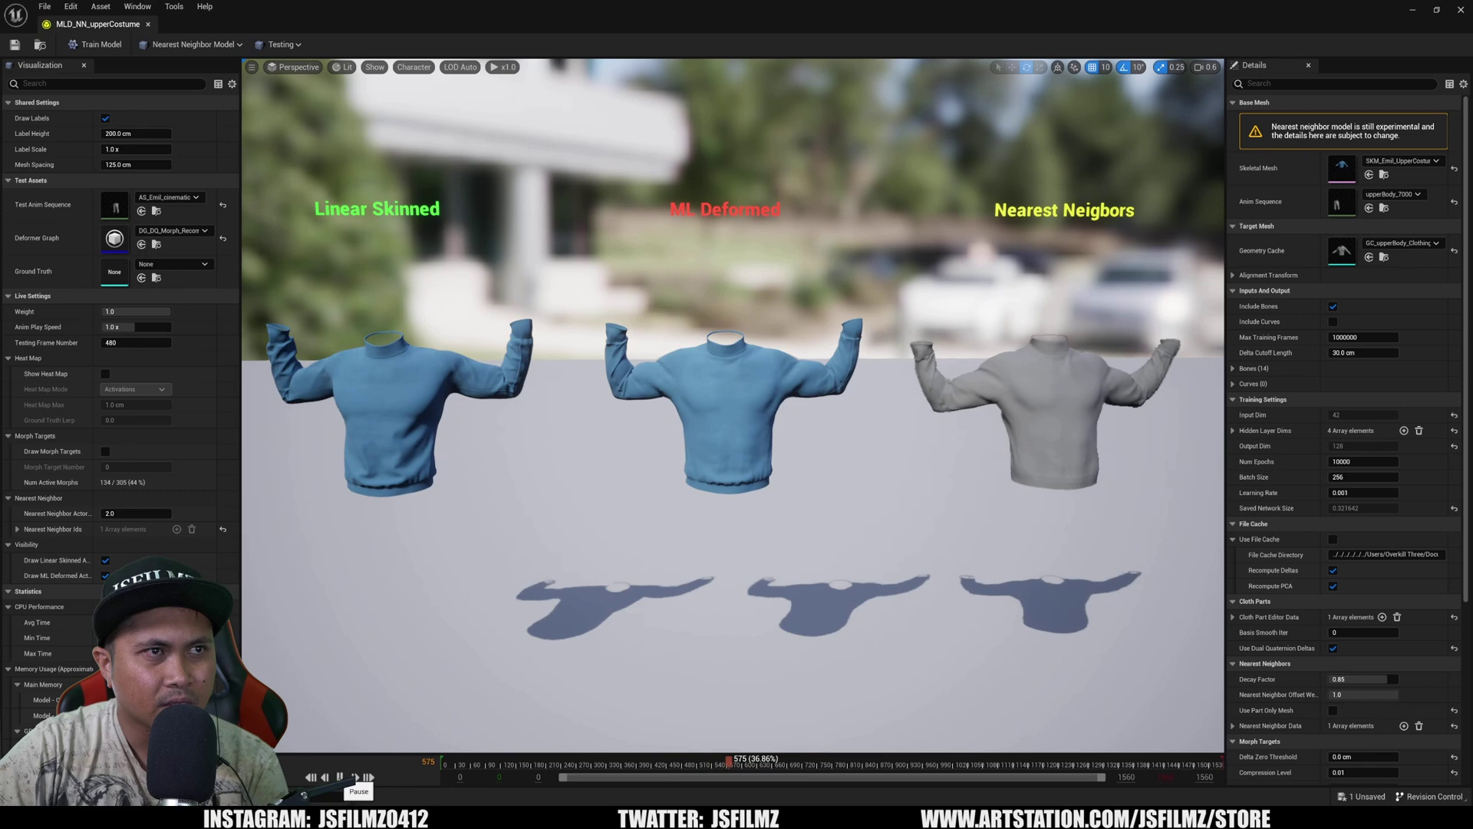
pyautogui.click(340, 777)
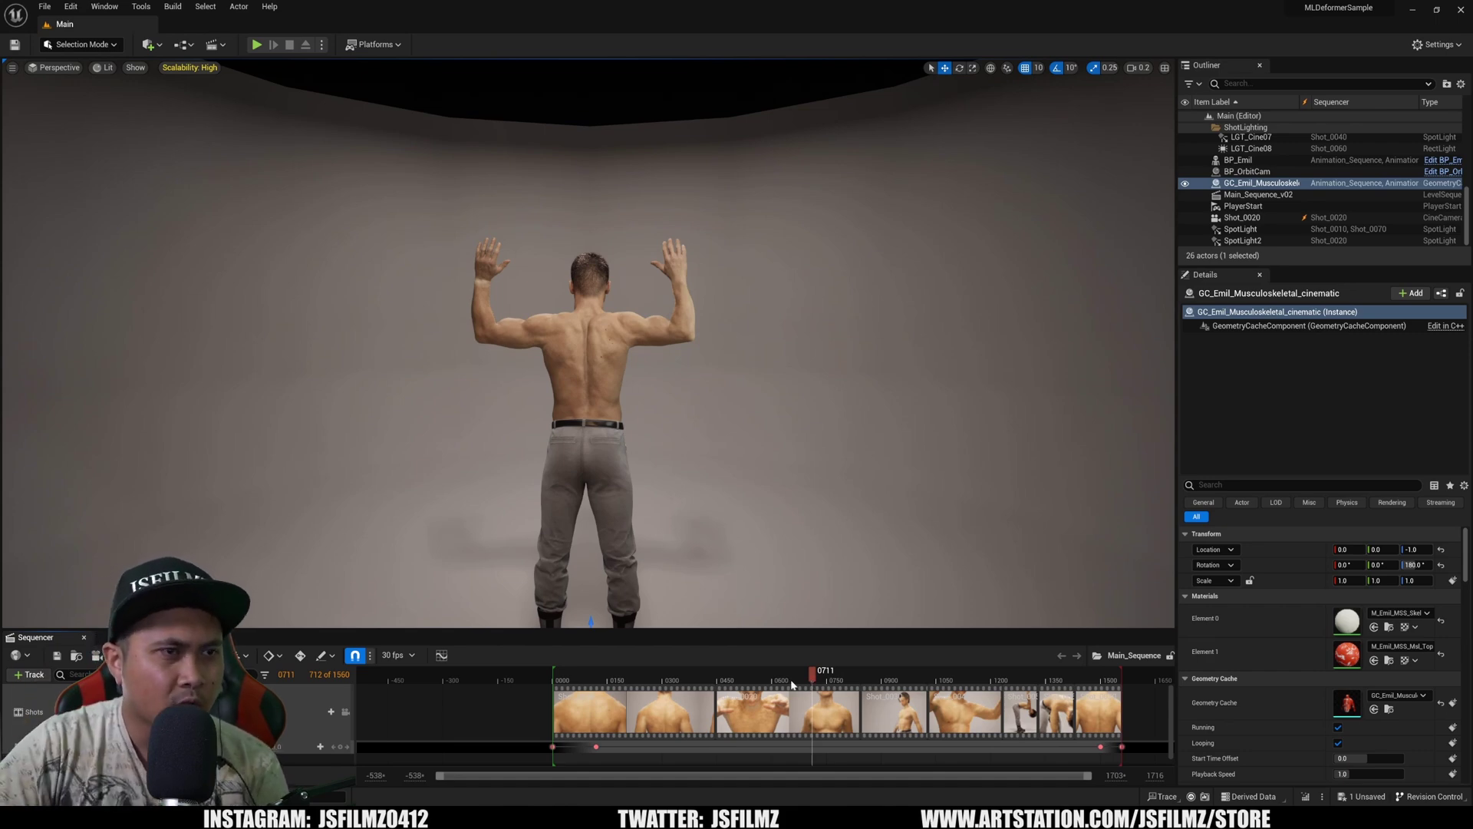
# Step: Jump Main_Sequence to frame 421 and scrub forward to frame 874 as the arms rise
pyautogui.click(706, 680)
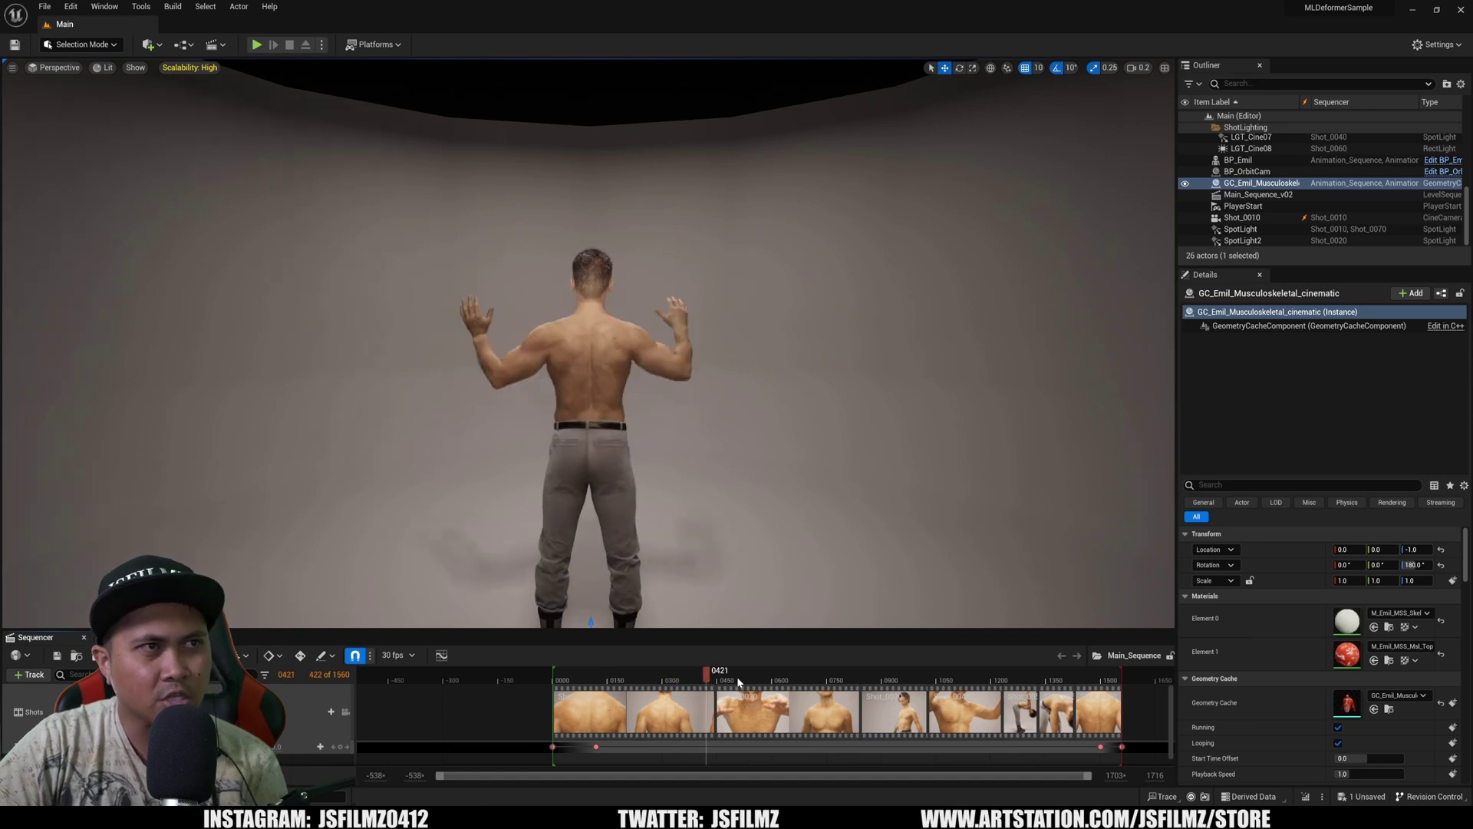
pyautogui.moveTo(739, 682); pyautogui.dragTo(871, 685)
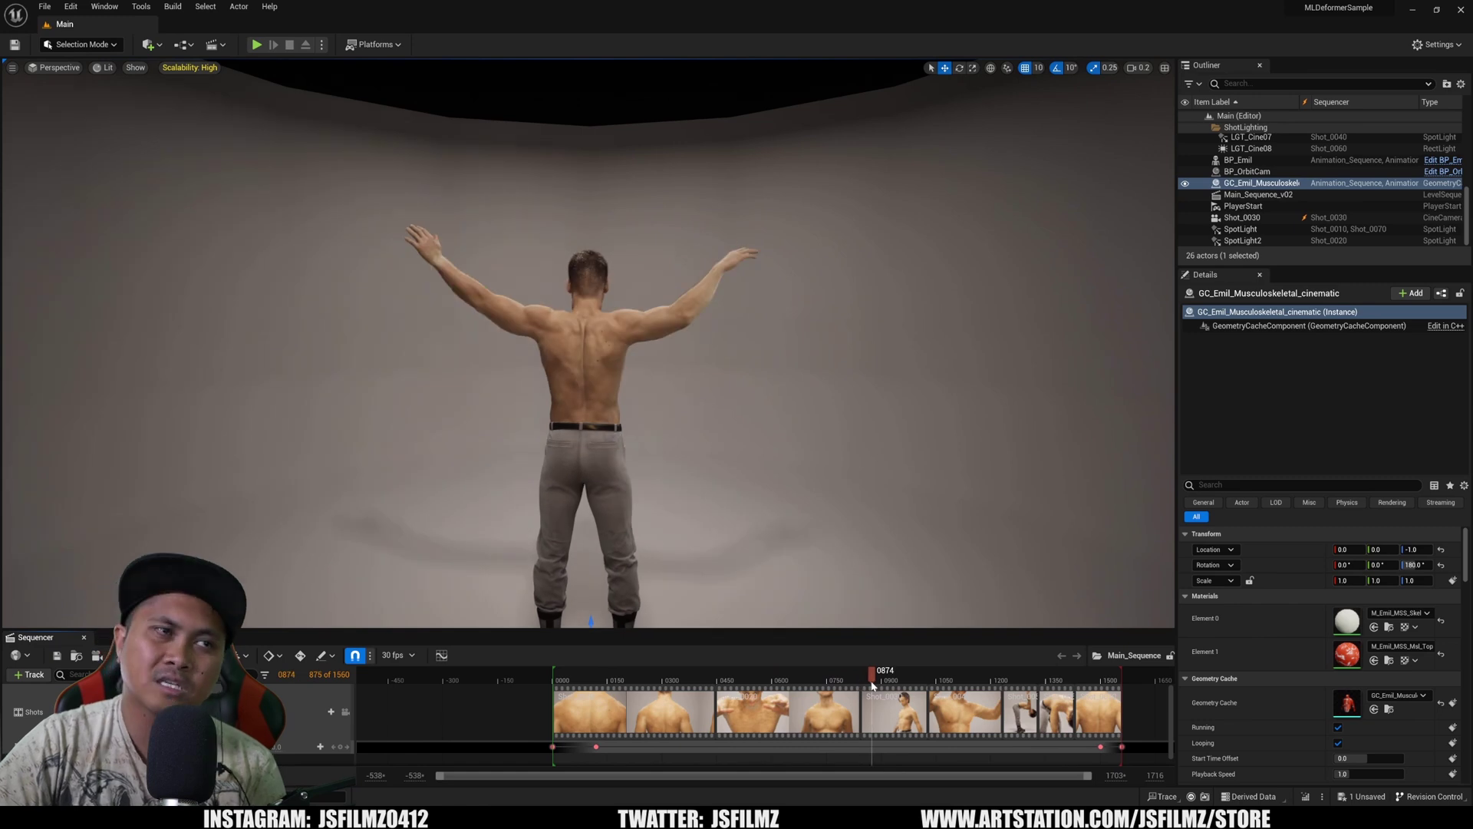